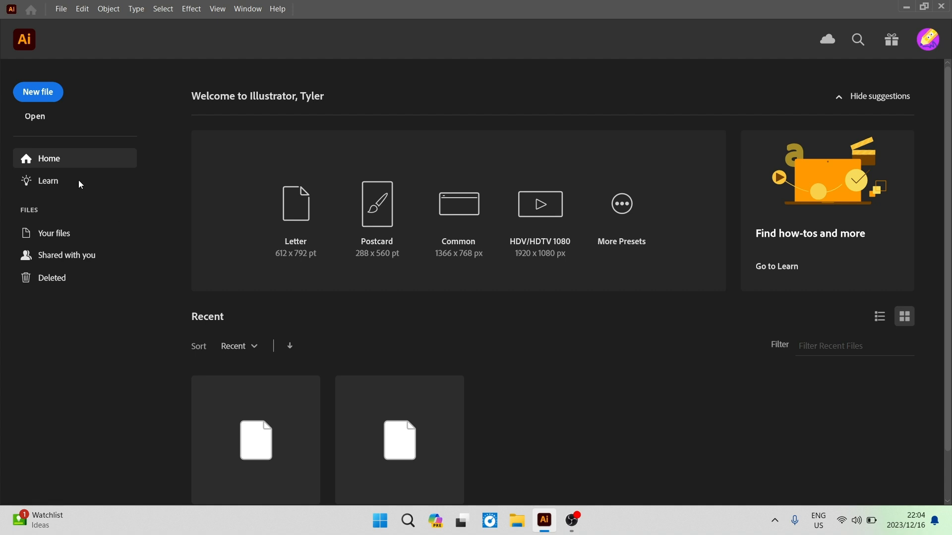
Step: Create a new square document 560 pt wide and 560 pt high with one artboard
{"action": "left_click", "coordinate": [44, 96]}
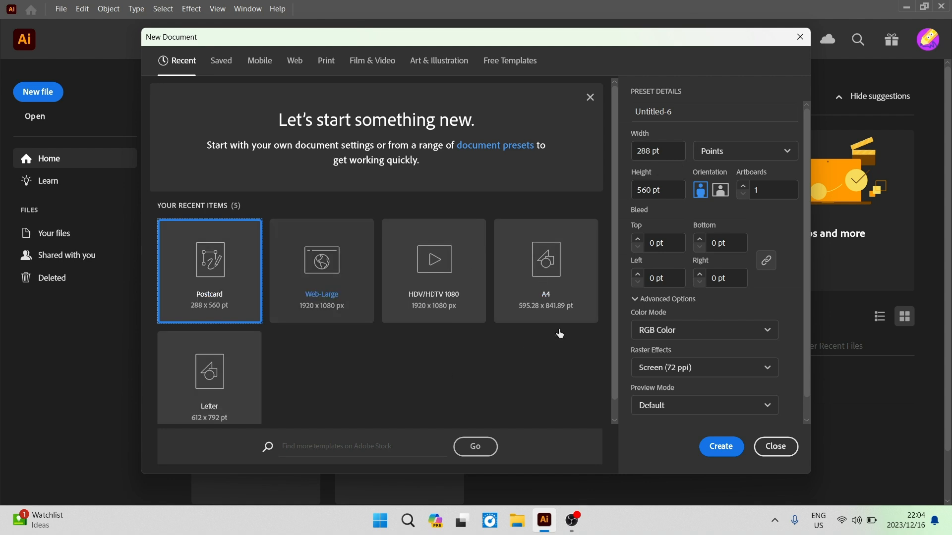
{"action": "scroll", "coordinate": [247, 345], "scroll_direction": "down", "scroll_amount": 1}
{"action": "scroll", "coordinate": [278, 350], "scroll_direction": "up", "scroll_amount": 1}
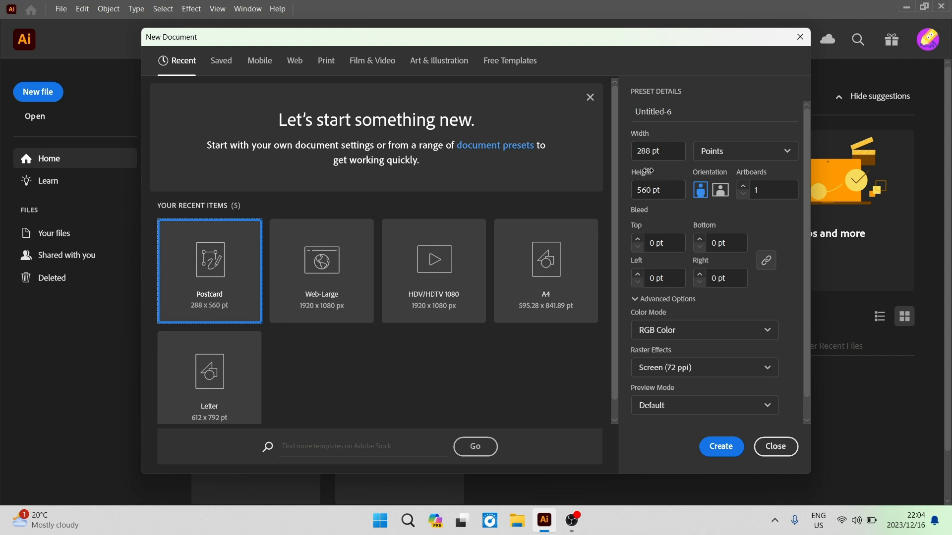
{"action": "left_click", "coordinate": [648, 150]}
{"action": "type", "text": "560"}
{"action": "key", "text": "Return"}
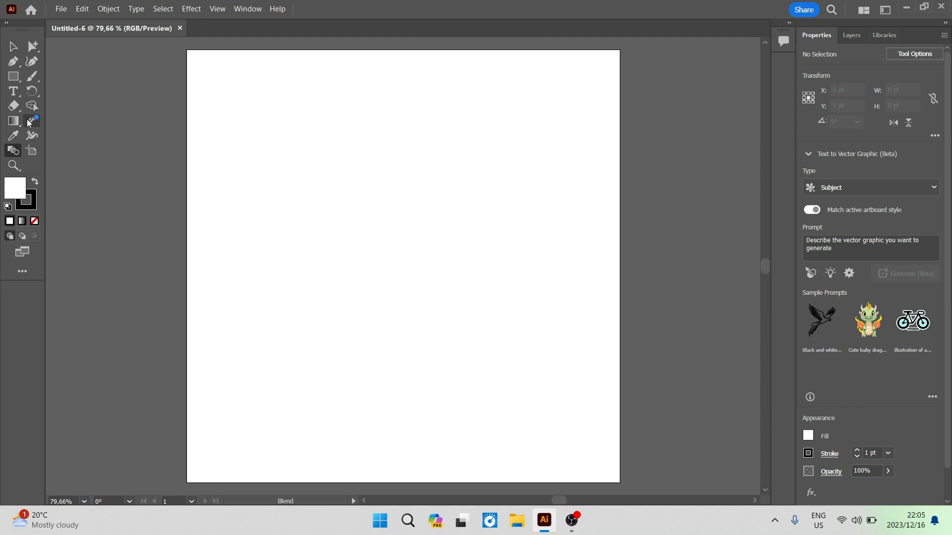
Step: Draw a tall ellipse about 76 by 217 pt in the artboard's upper-left area and fill it with red
{"action": "left_click", "coordinate": [15, 78]}
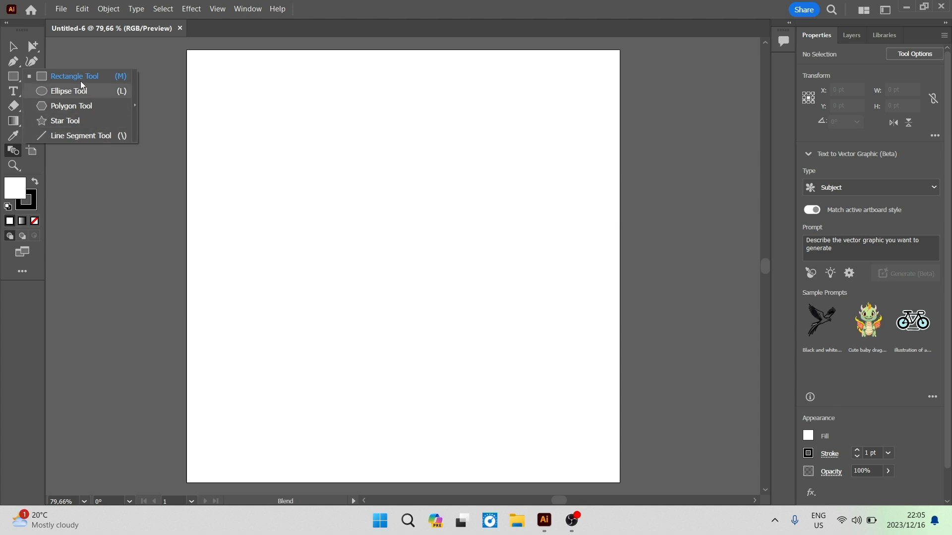
{"action": "left_click", "coordinate": [70, 91]}
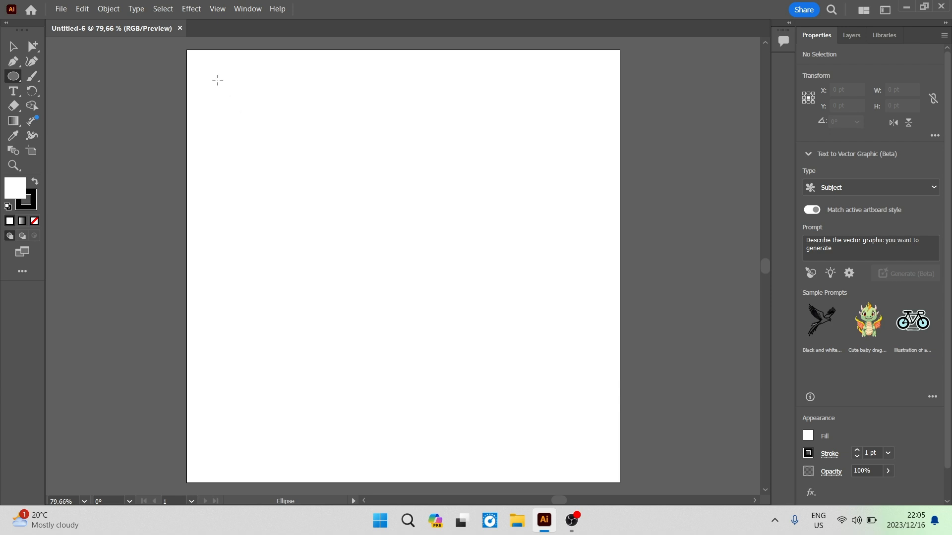
{"action": "mouse_move", "coordinate": [227, 75]}
{"action": "left_mouse_down"}
{"action": "mouse_move", "coordinate": [266, 212]}
{"action": "mouse_move", "coordinate": [286, 243]}
{"action": "left_mouse_up"}
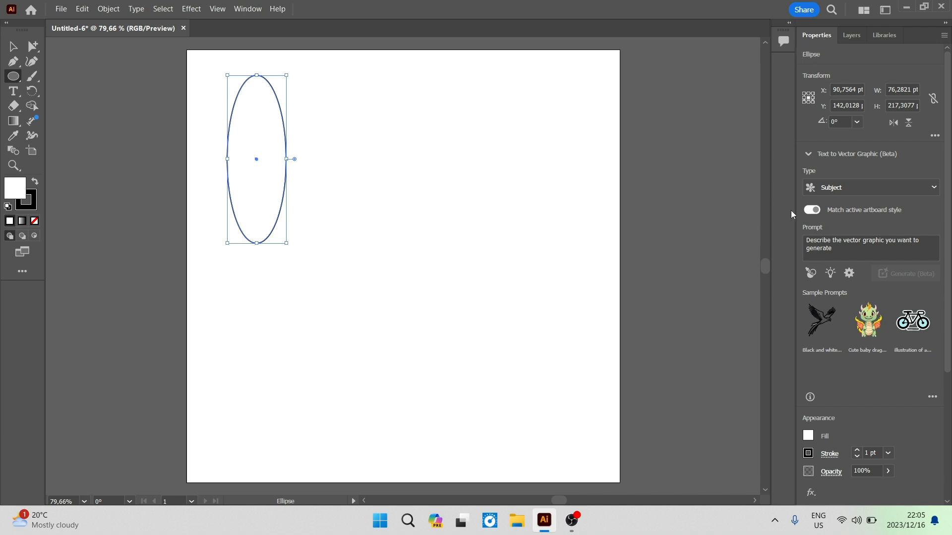
{"action": "scroll", "coordinate": [877, 356], "scroll_direction": "down", "scroll_amount": 3}
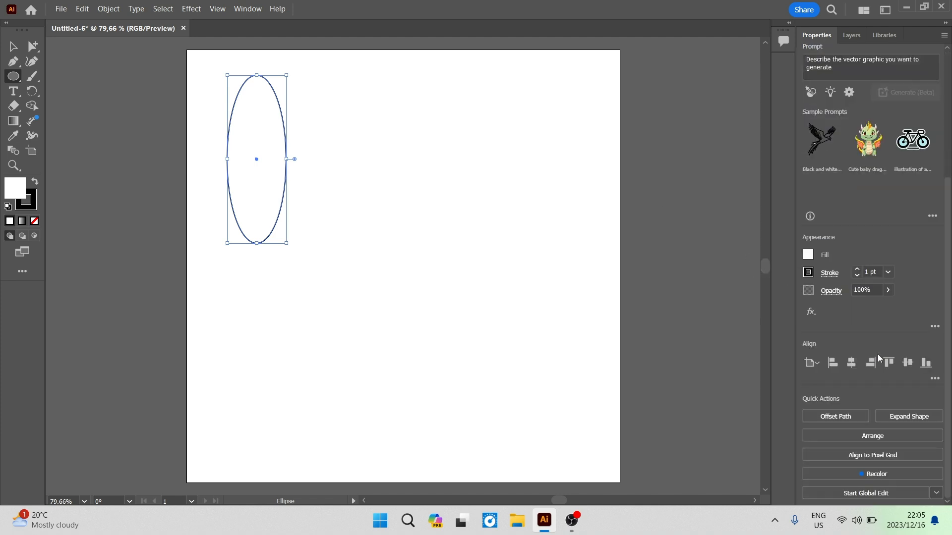
{"action": "left_click", "coordinate": [811, 257]}
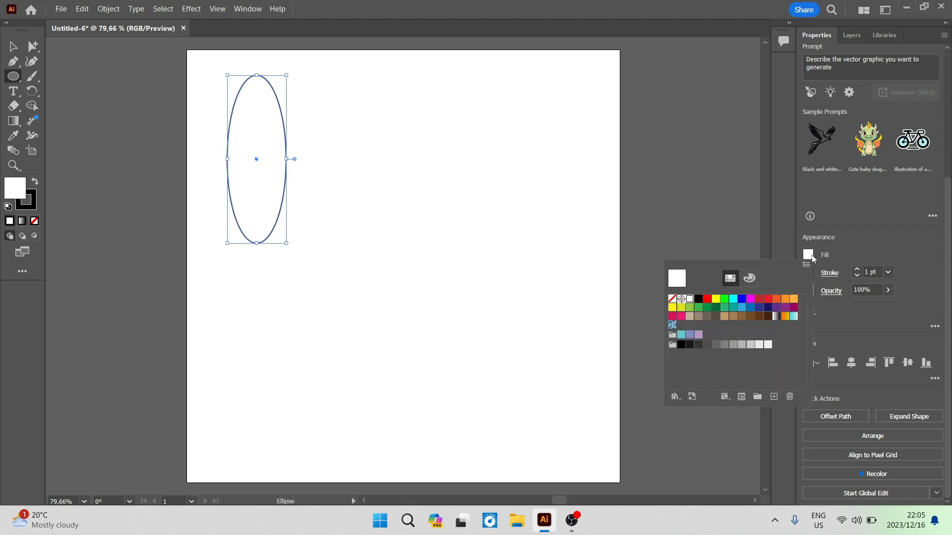
{"action": "left_click", "coordinate": [768, 300]}
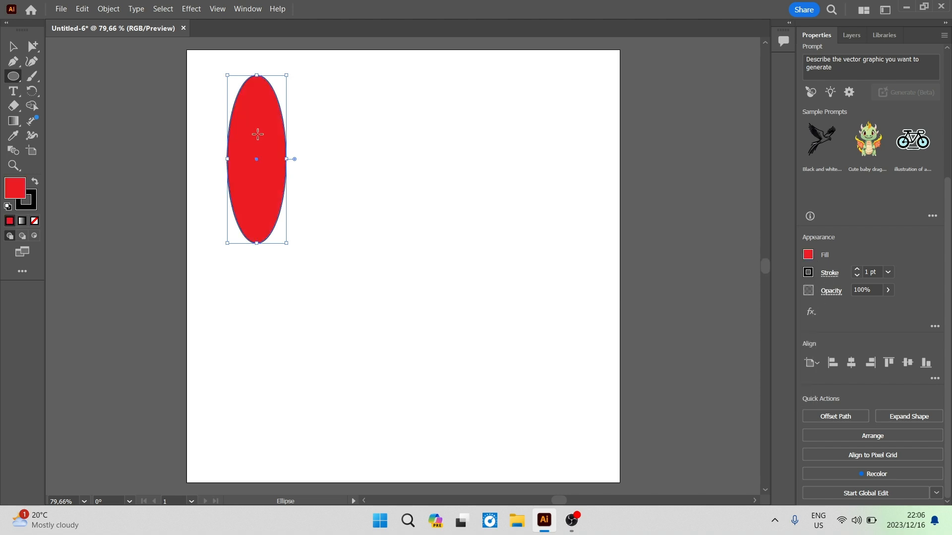
Step: Duplicate the red ellipse, place the copy level with it and slightly overlapping its right side, and fill it with dark orange
{"action": "right_click", "coordinate": [264, 126]}
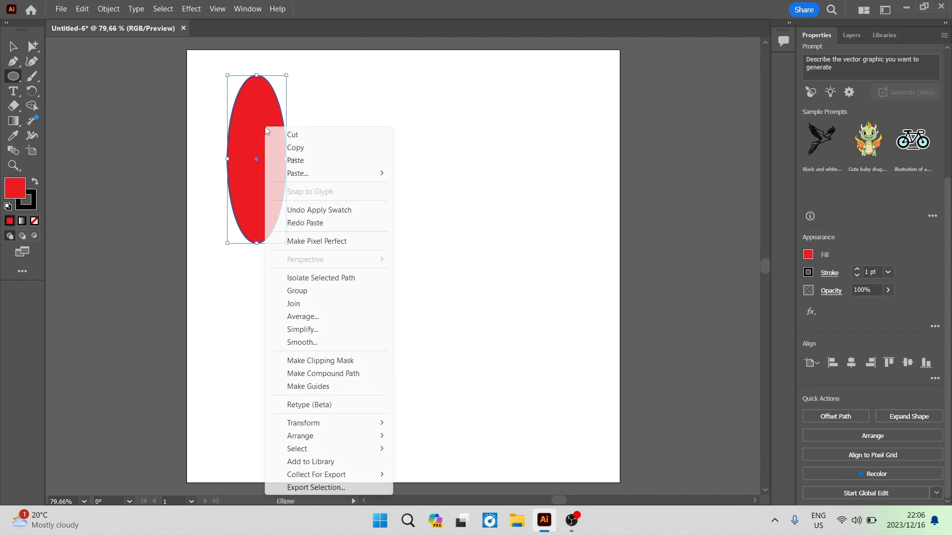
{"action": "left_click", "coordinate": [293, 148]}
{"action": "right_click", "coordinate": [313, 130]}
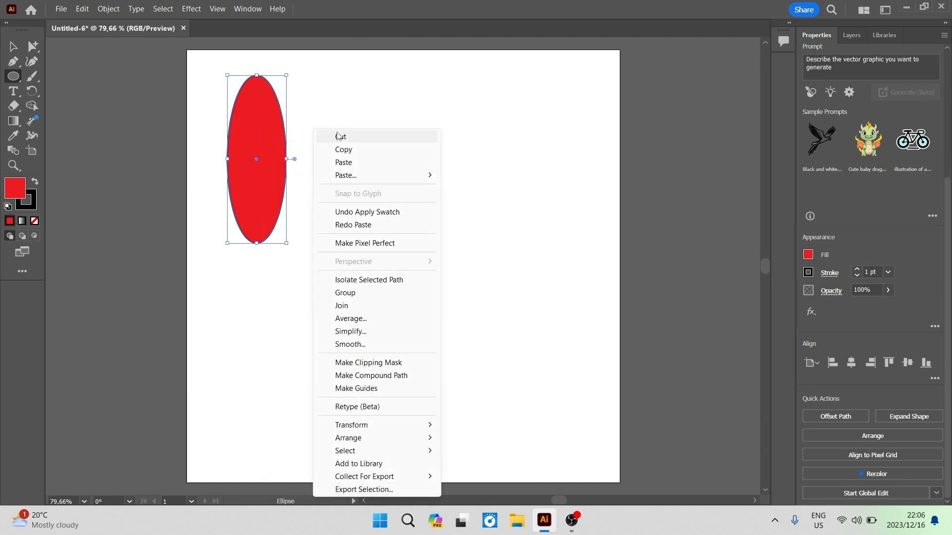
{"action": "left_click", "coordinate": [367, 162]}
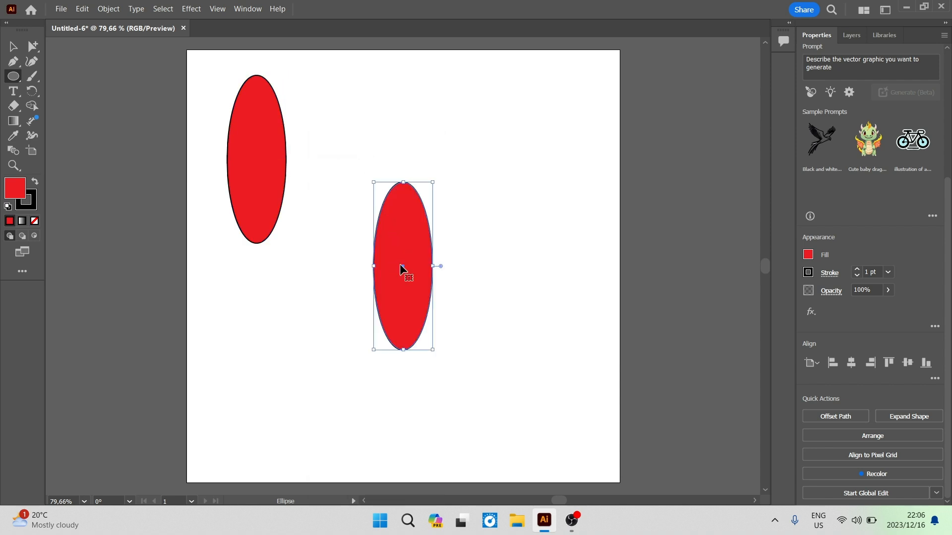
{"action": "left_click_drag", "start_coordinate": [400, 267], "coordinate": [301, 159]}
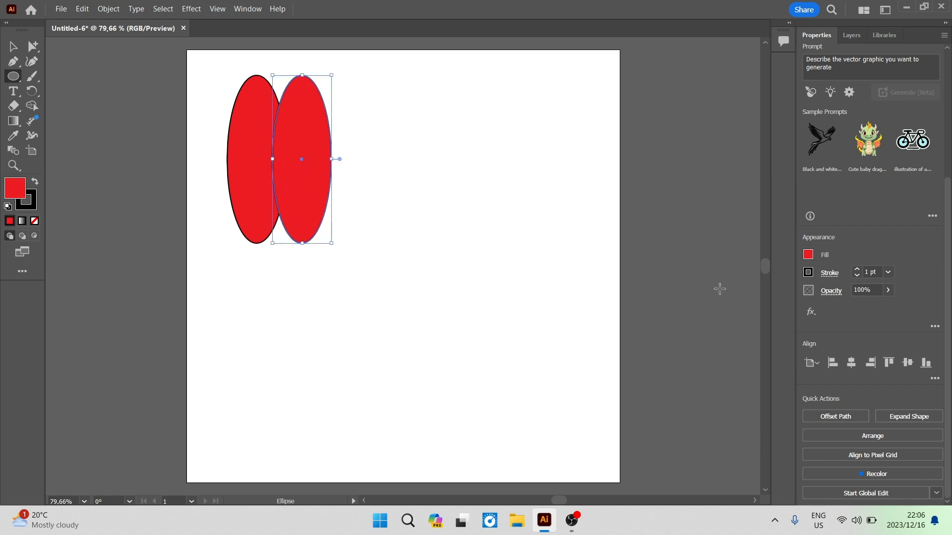
{"action": "left_click", "coordinate": [807, 255]}
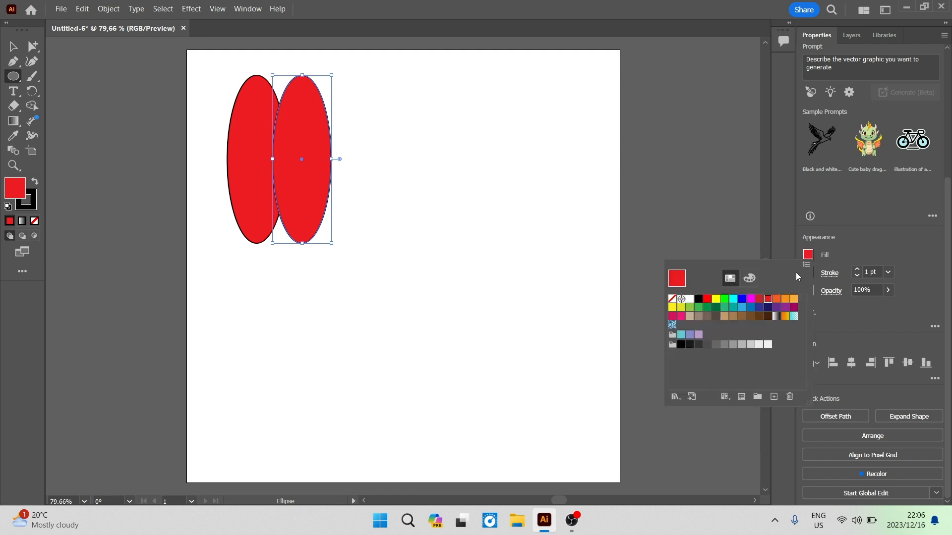
{"action": "left_click", "coordinate": [776, 300]}
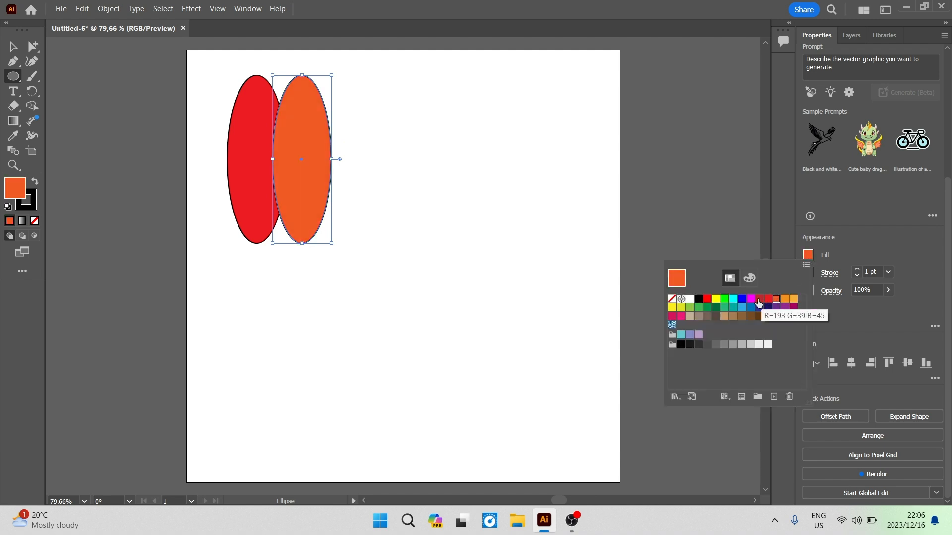
{"action": "key", "text": "Escape"}
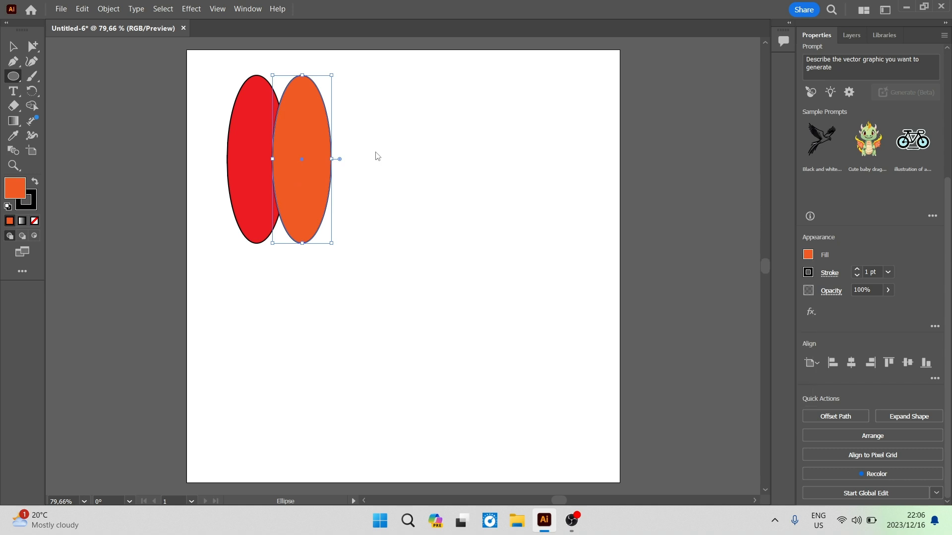
Step: Paste another copy of the ellipse at the artboard's centre and fill it with orange
{"action": "right_click", "coordinate": [377, 157]}
{"action": "left_click", "coordinate": [409, 170]}
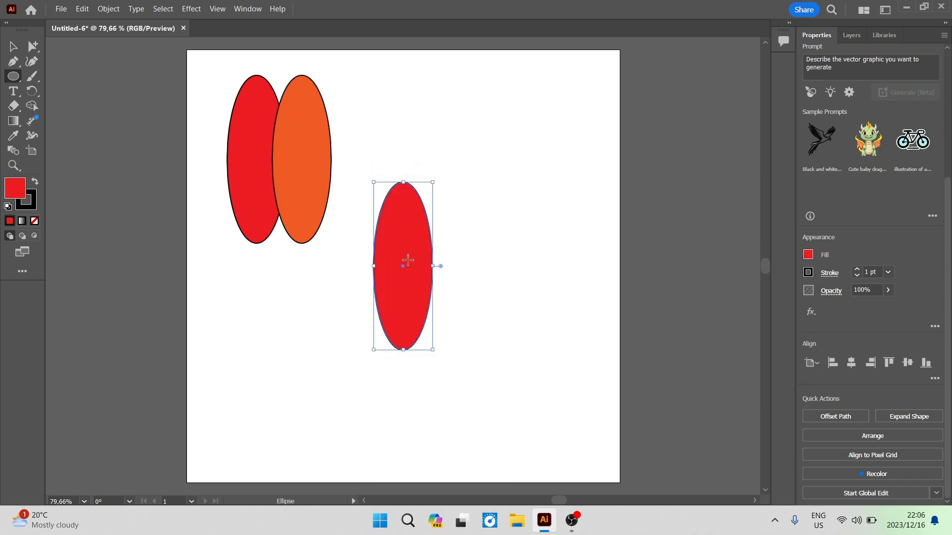
{"action": "left_click", "coordinate": [806, 259]}
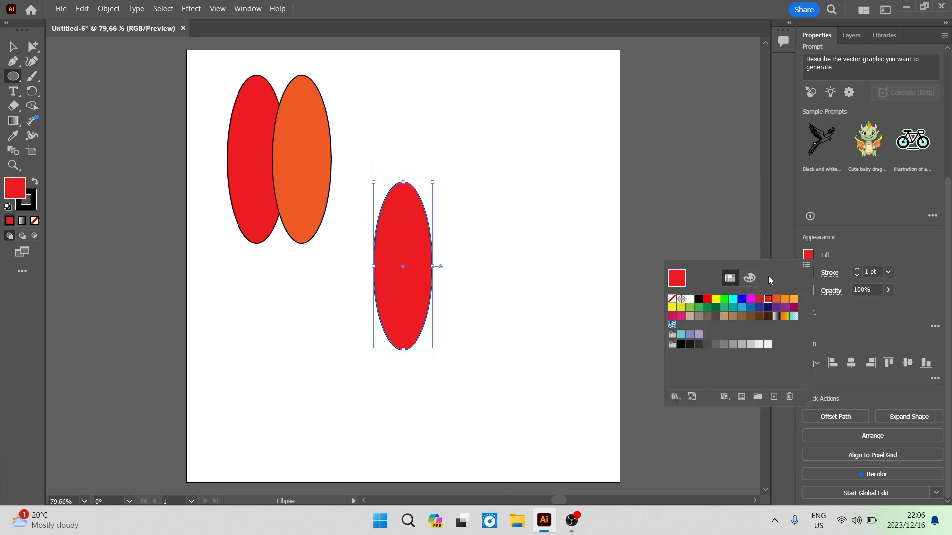
{"action": "left_click", "coordinate": [786, 299]}
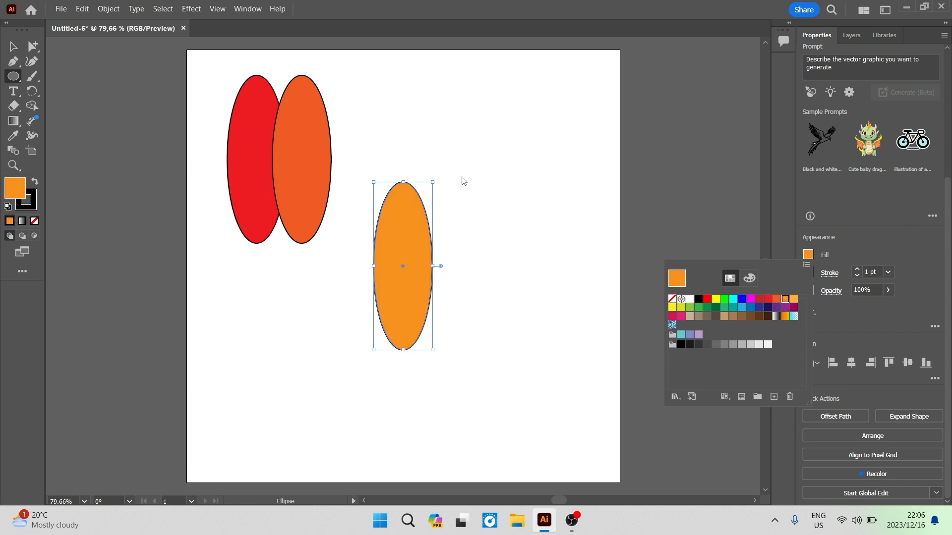
Step: Paste a fourth ellipse, move it to the right of the orange one, and fill it with light orange
{"action": "right_click", "coordinate": [445, 168]}
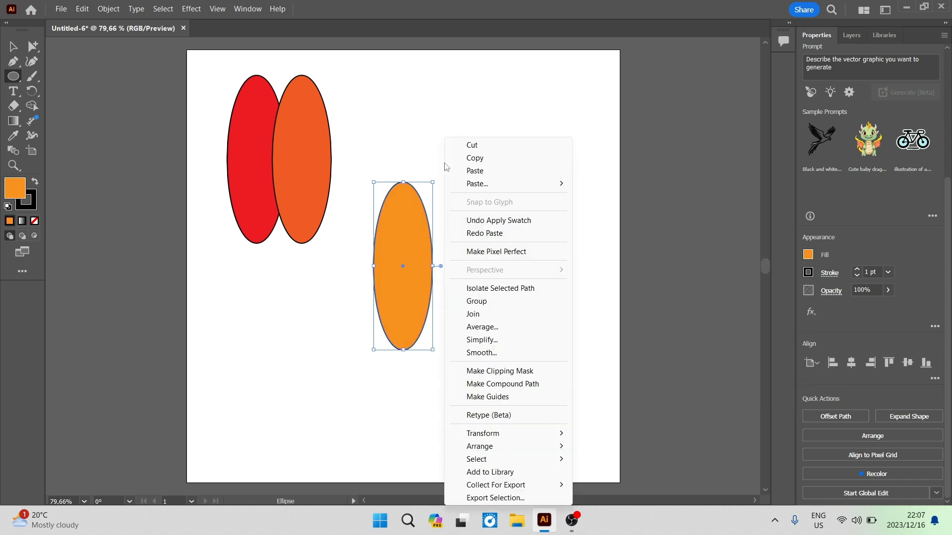
{"action": "left_click", "coordinate": [474, 170]}
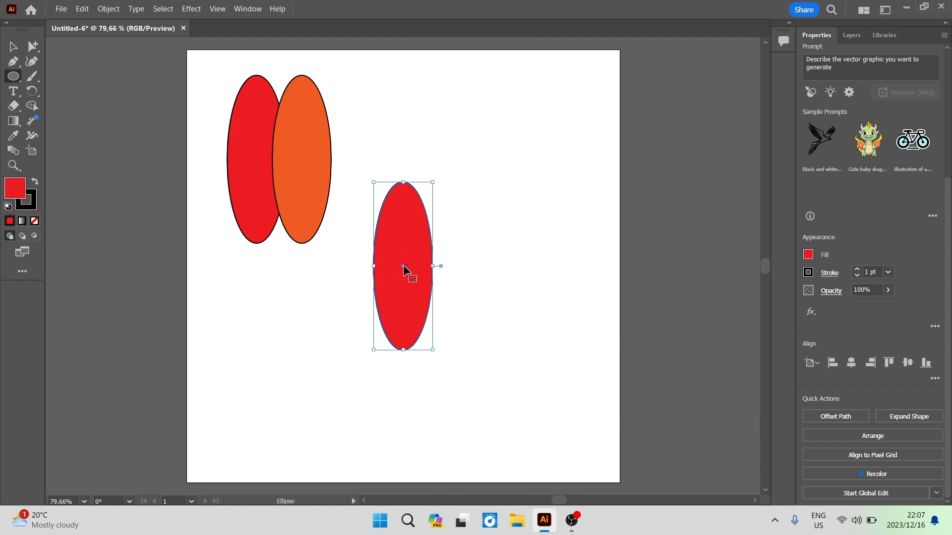
{"action": "left_click_drag", "start_coordinate": [403, 266], "coordinate": [520, 224]}
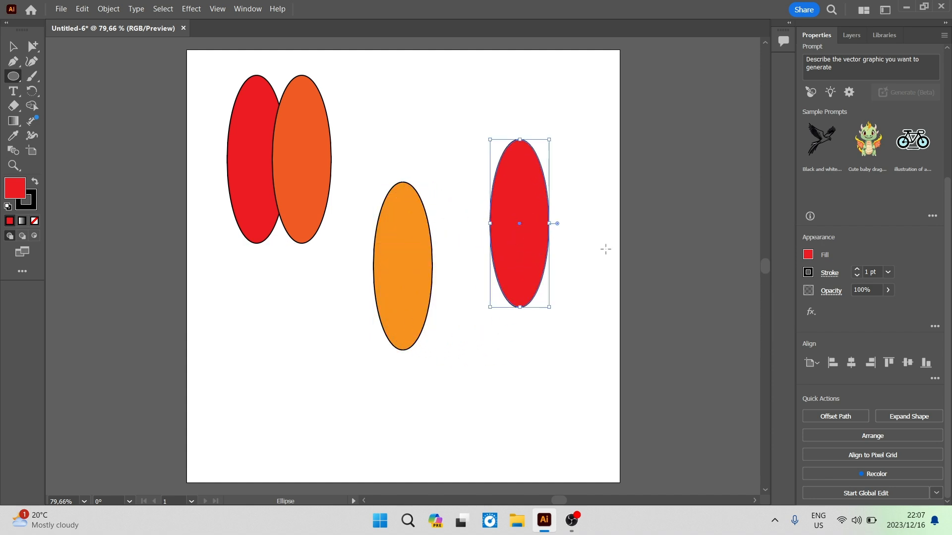
{"action": "left_click", "coordinate": [808, 255]}
{"action": "left_click", "coordinate": [794, 299]}
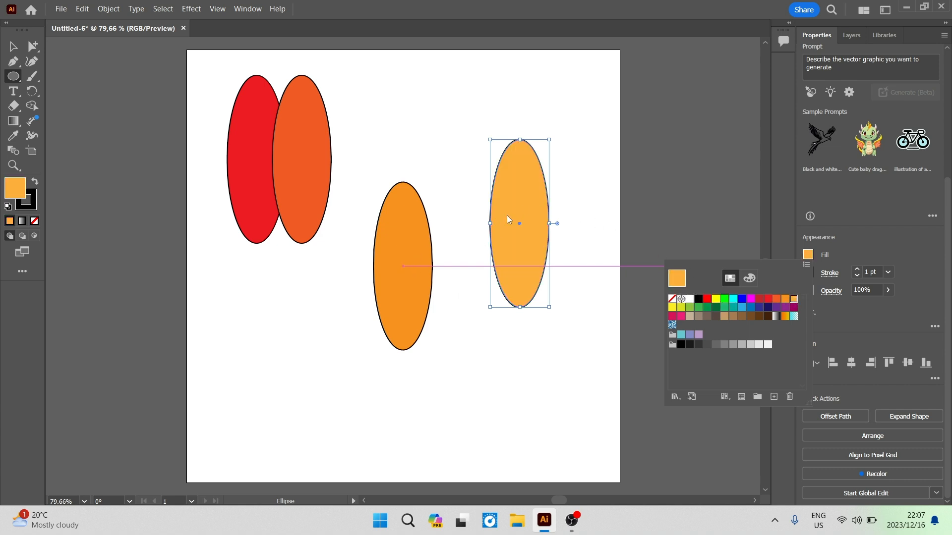
{"action": "left_click", "coordinate": [698, 219]}
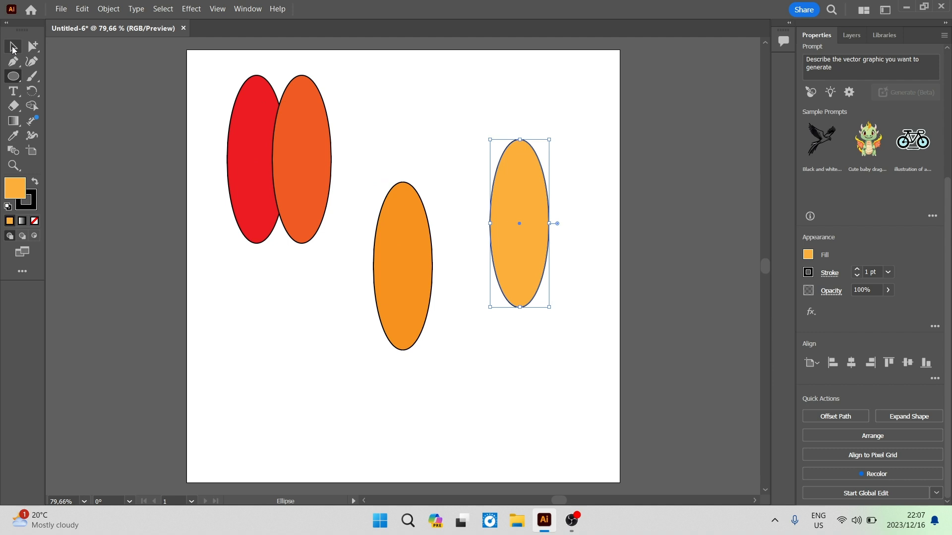
Step: Line up the orange and light orange ellipses in the overlapping row and finish it with a yellow ellipse at the right end
{"action": "left_click", "coordinate": [14, 49]}
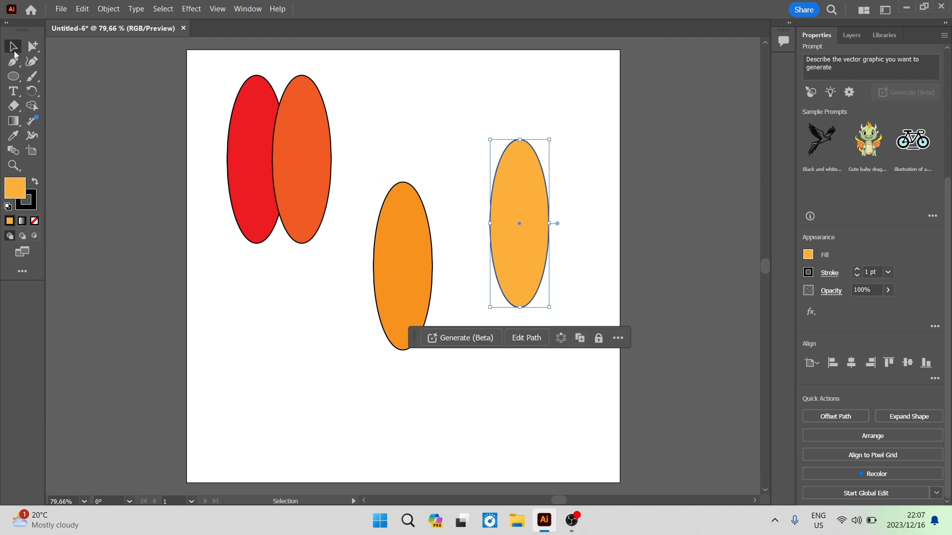
{"action": "left_click", "coordinate": [406, 259]}
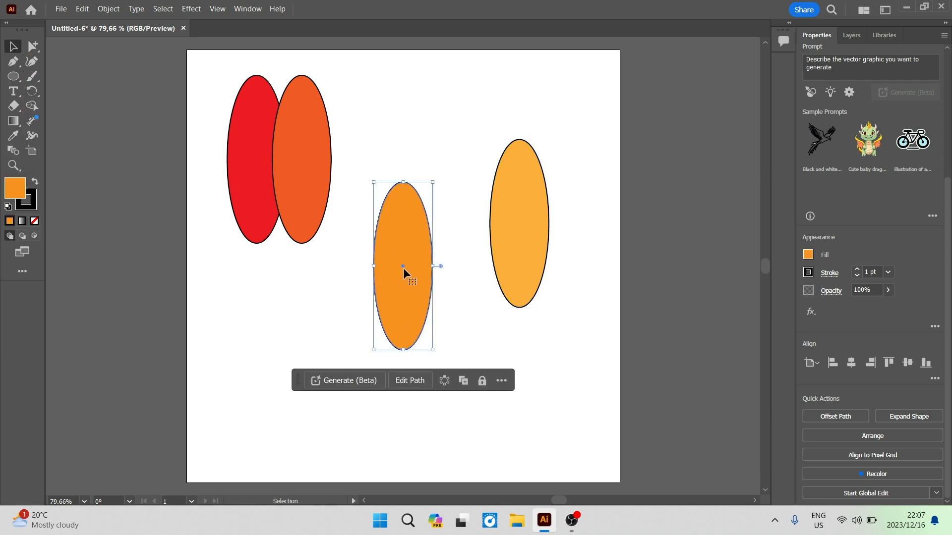
{"action": "left_click_drag", "start_coordinate": [404, 266], "coordinate": [345, 162]}
{"action": "left_click", "coordinate": [523, 231]}
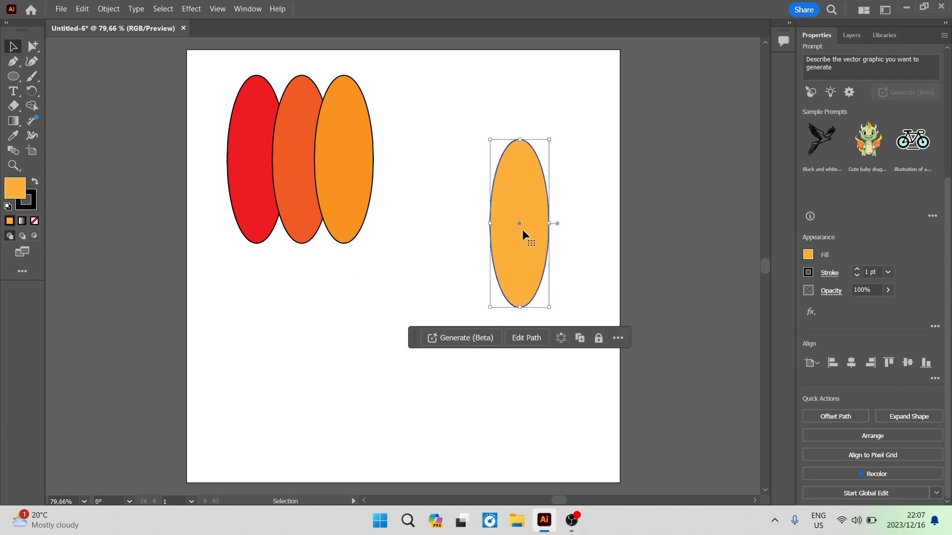
{"action": "left_click_drag", "start_coordinate": [519, 222], "coordinate": [427, 159]}
{"action": "left_click", "coordinate": [187, 122]}
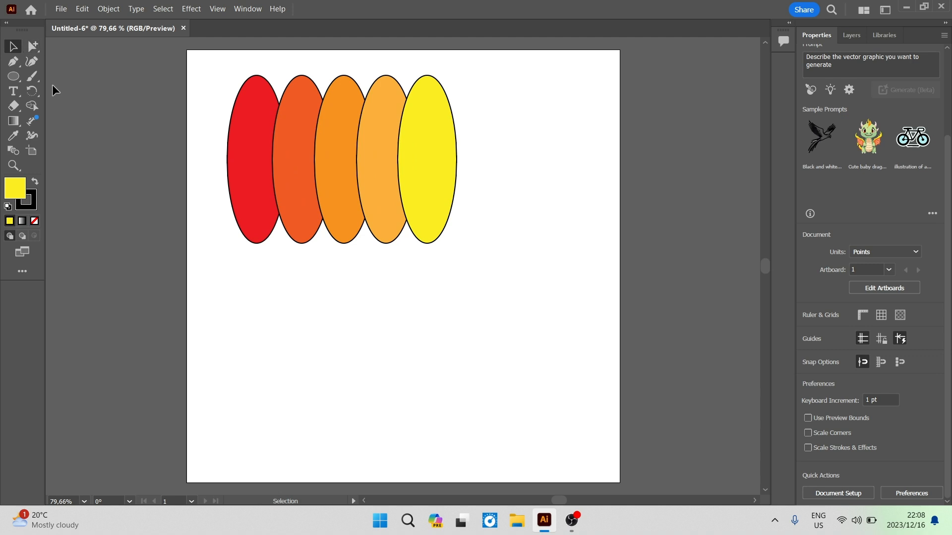
Step: Select all five ellipses, enlarge them together to about 429 by 369 pt, and position them around the middle of the artboard
{"action": "left_click", "coordinate": [34, 47]}
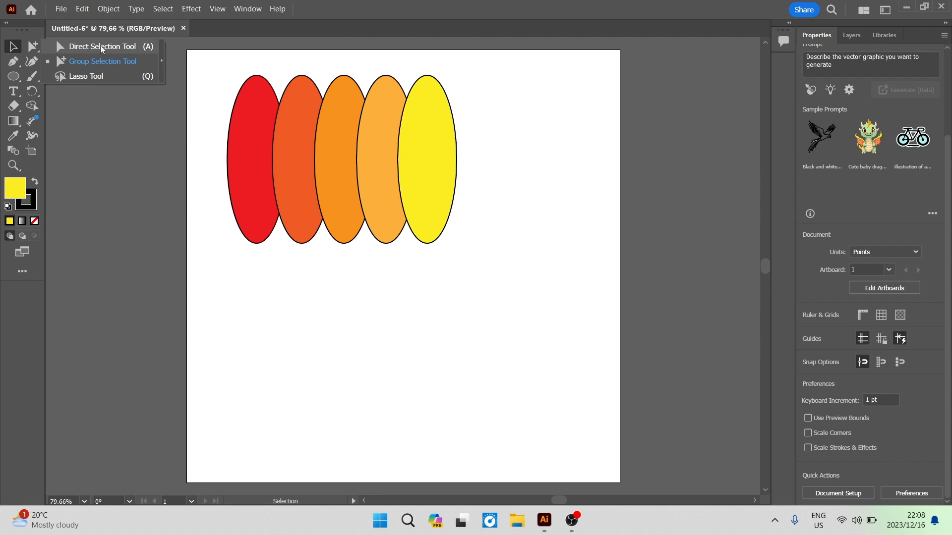
{"action": "left_click", "coordinate": [124, 62]}
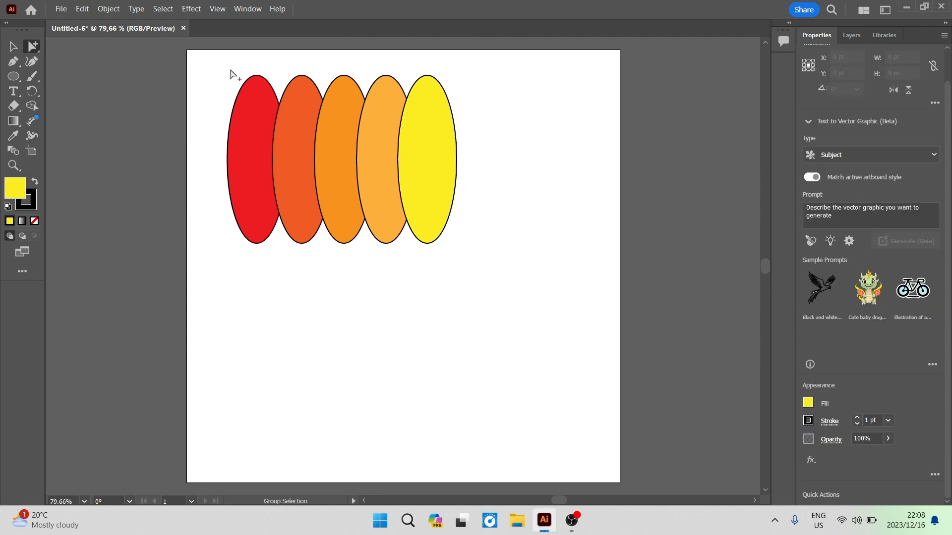
{"action": "left_click_drag", "start_coordinate": [221, 63], "coordinate": [482, 266]}
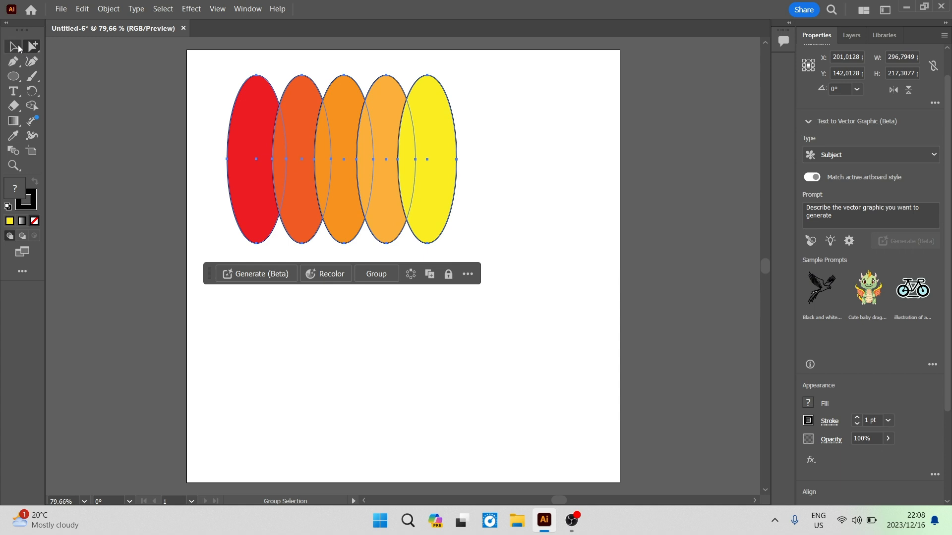
{"action": "left_click", "coordinate": [14, 47]}
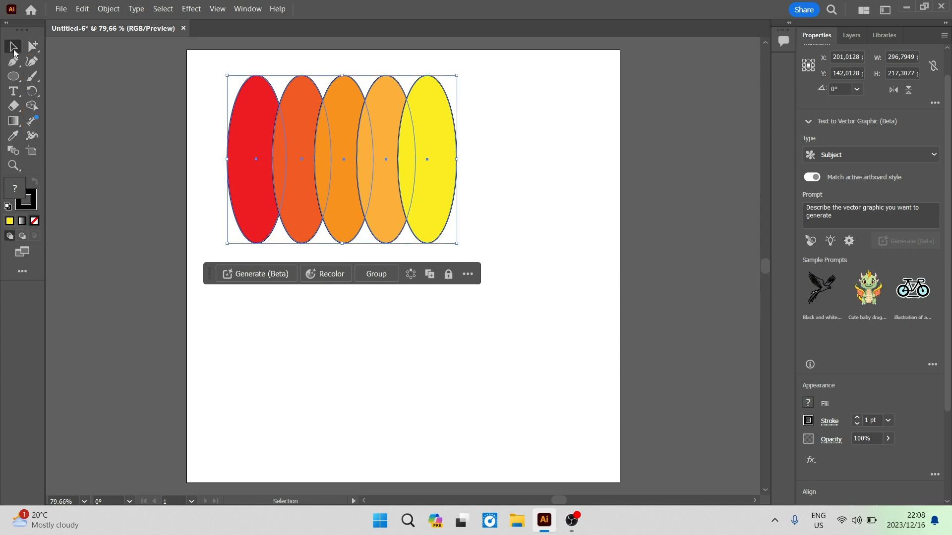
{"action": "left_click_drag", "start_coordinate": [346, 144], "coordinate": [407, 252]}
{"action": "left_click_drag", "start_coordinate": [291, 191], "coordinate": [189, 73]}
{"action": "left_click_drag", "start_coordinate": [356, 212], "coordinate": [406, 256]}
{"action": "left_click_drag", "start_coordinate": [408, 260], "coordinate": [398, 266]}
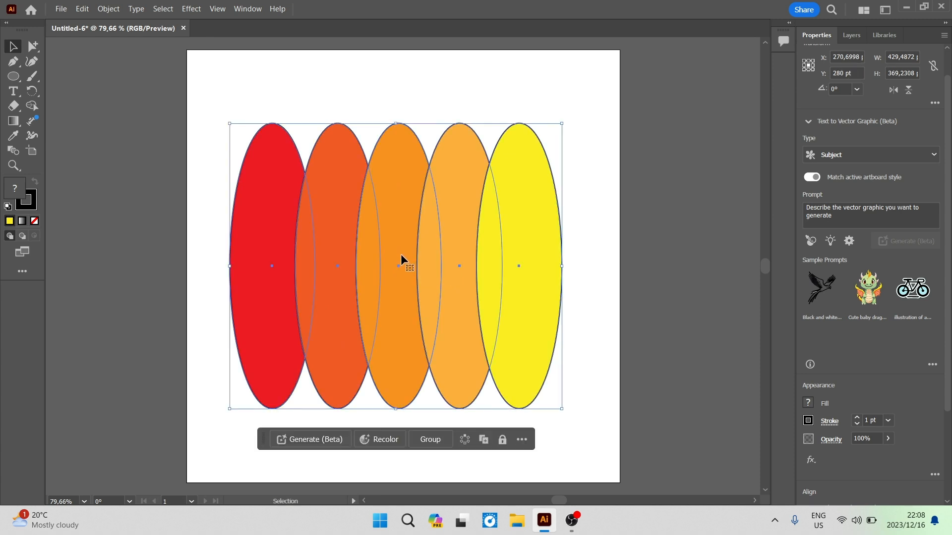
{"action": "left_click", "coordinate": [130, 102]}
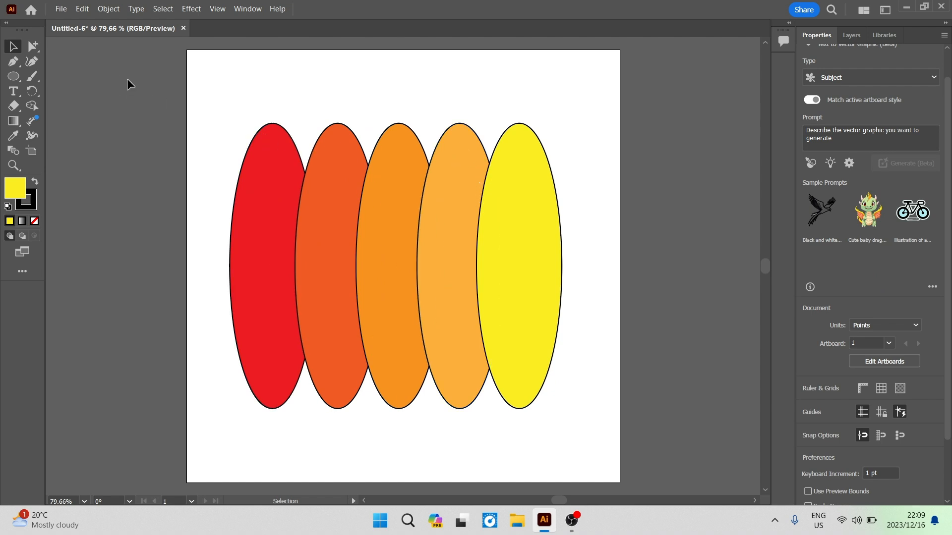
Step: Add a text object above the ellipses reading "HOW", "TO" and "HARBOR" in capitals on three separate lines
{"action": "left_click", "coordinate": [13, 94]}
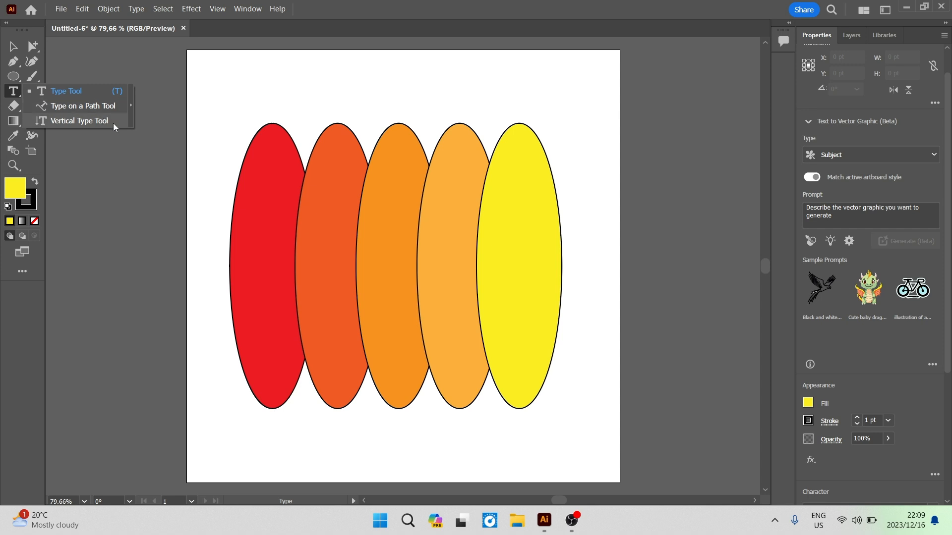
{"action": "left_click", "coordinate": [79, 94]}
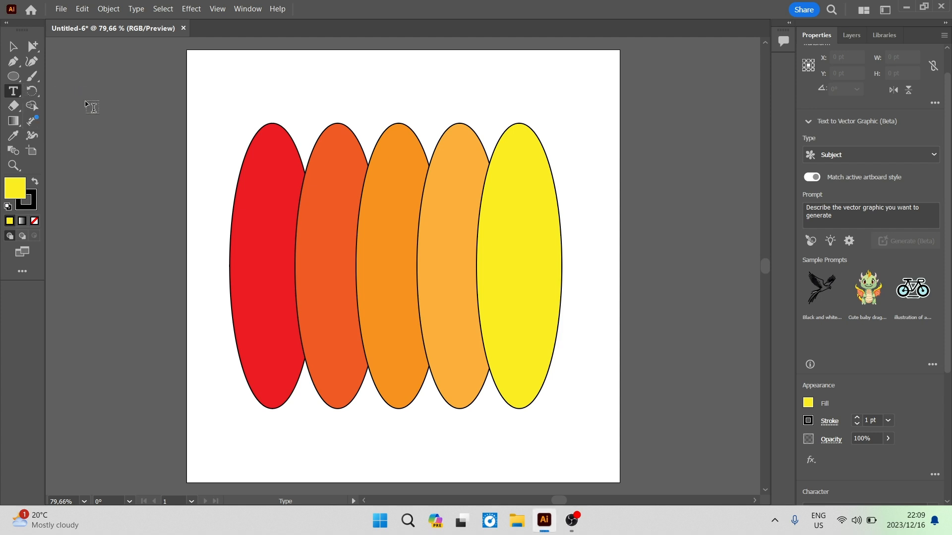
{"action": "left_click", "coordinate": [271, 63]}
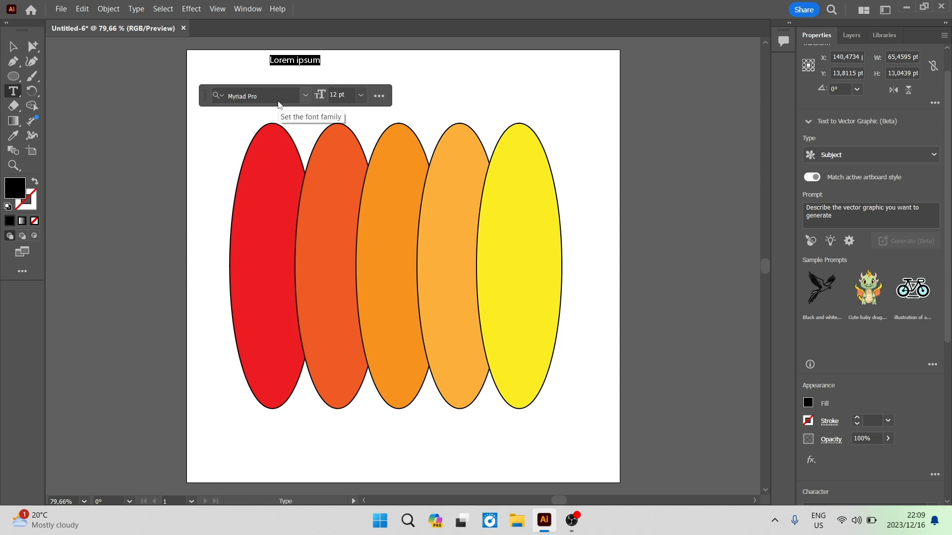
{"action": "key", "text": "Caps_Lock"}
{"action": "type", "text": "HOW"}
{"action": "key", "text": "Return"}
{"action": "type", "text": "TO"}
{"action": "key", "text": "Return"}
{"action": "type", "text": "HARBOR"}
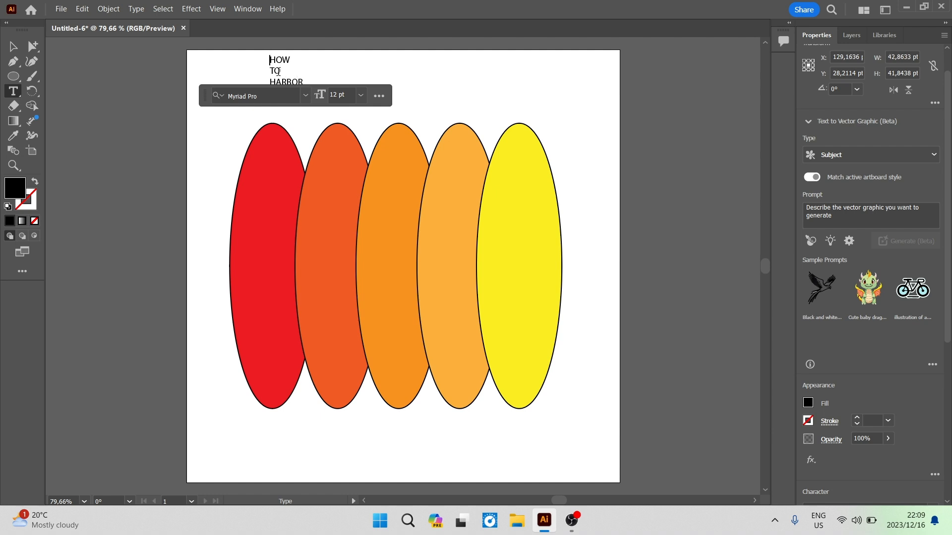
Step: Set all of the HOW TO HARBOR text in the Cambria font at 60 pt
{"action": "key", "text": "ctrl+a"}
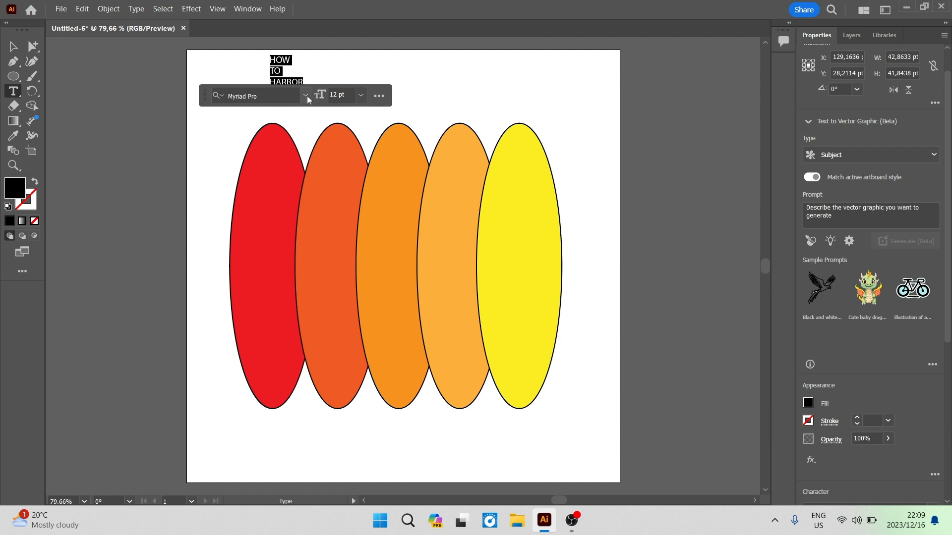
{"action": "left_click", "coordinate": [305, 96]}
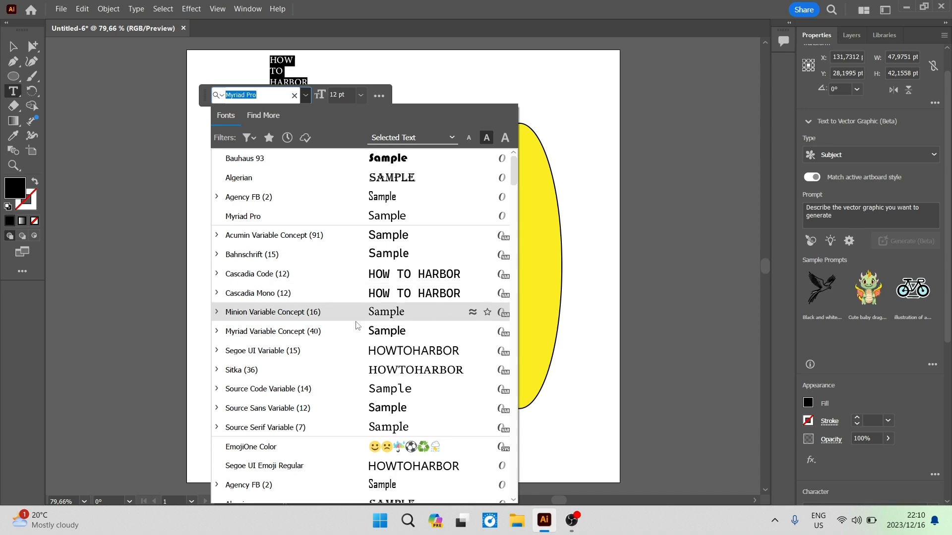
{"action": "scroll", "coordinate": [349, 347], "scroll_direction": "down", "scroll_amount": 4}
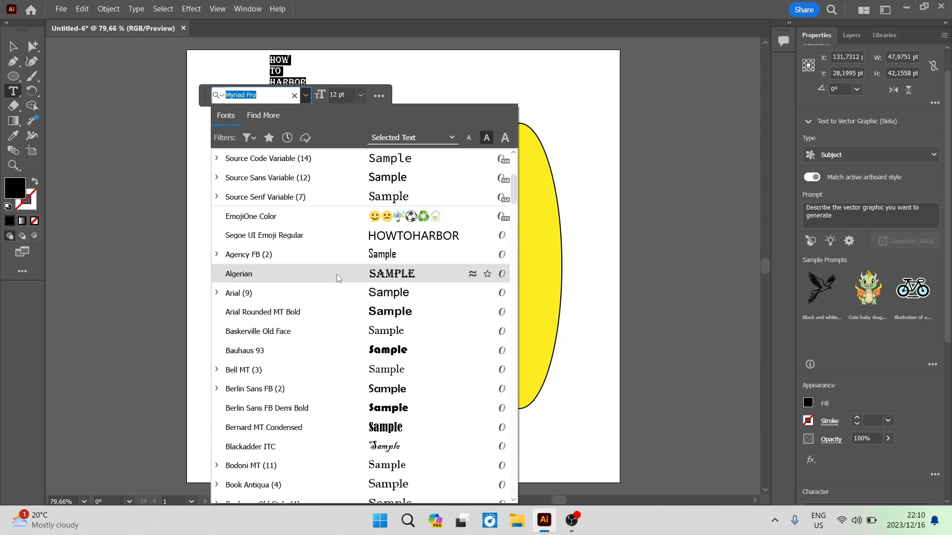
{"action": "scroll", "coordinate": [333, 274], "scroll_direction": "down", "scroll_amount": 6}
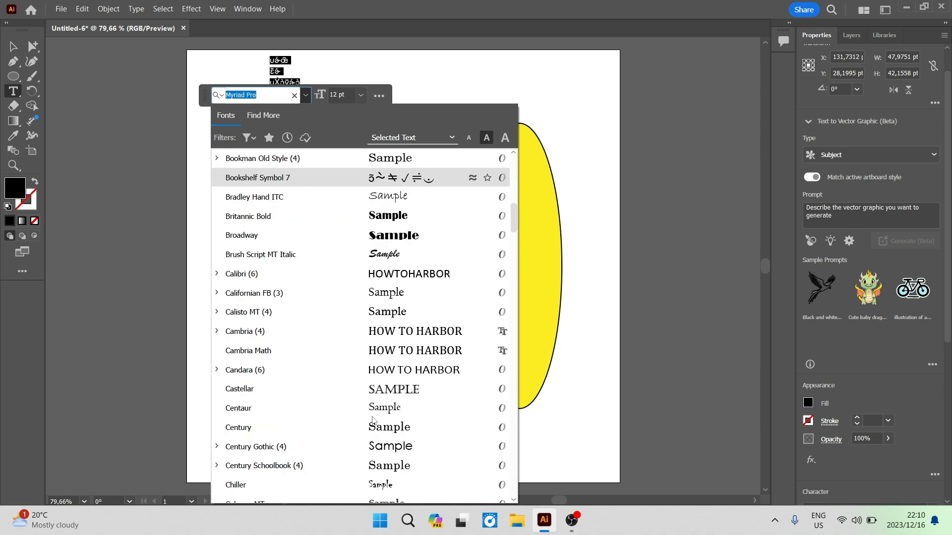
{"action": "scroll", "coordinate": [368, 388], "scroll_direction": "down", "scroll_amount": 1}
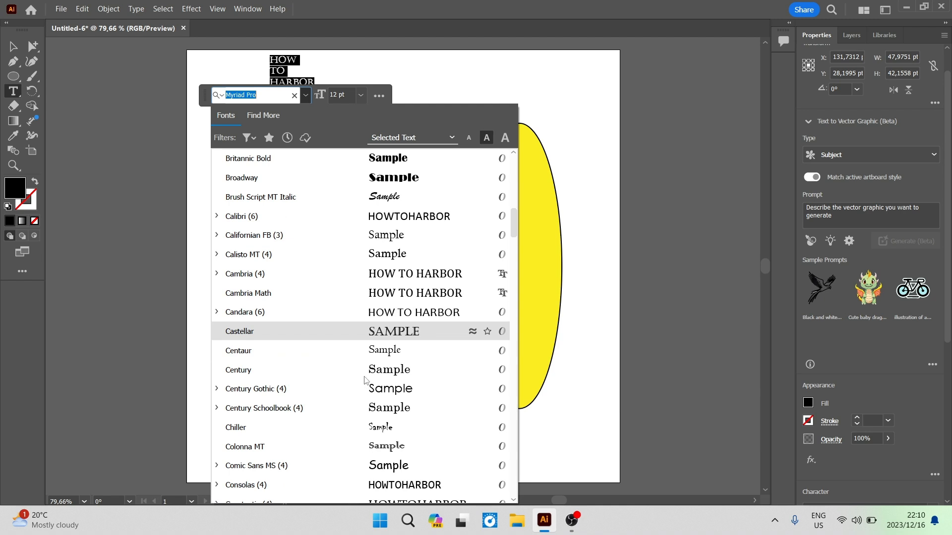
{"action": "left_click", "coordinate": [376, 275]}
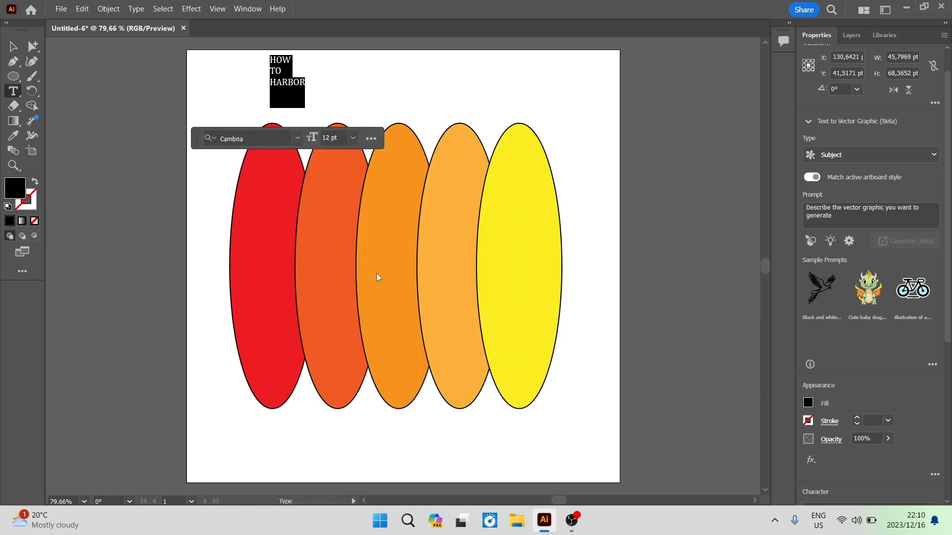
{"action": "left_click", "coordinate": [356, 140]}
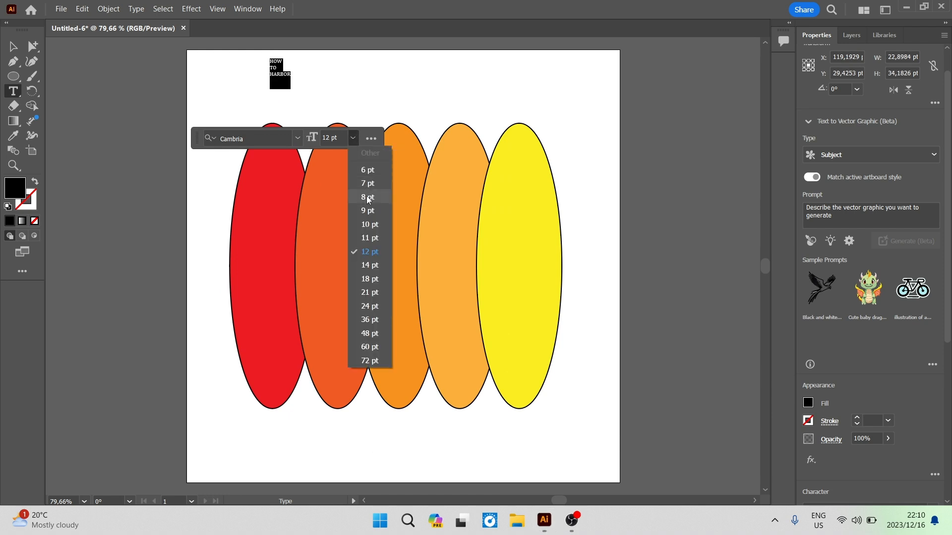
{"action": "left_click", "coordinate": [369, 347]}
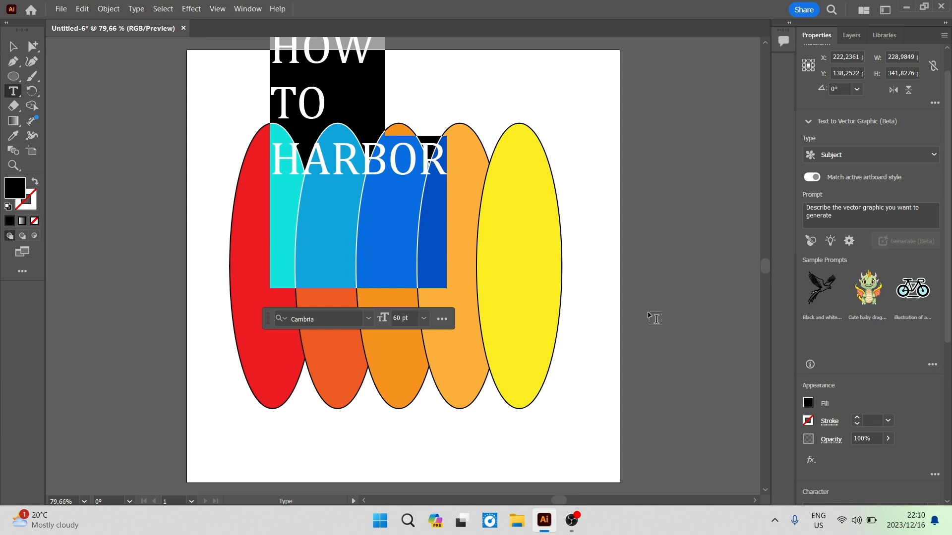
Step: Move the text down onto the middle of the ellipses and centre-align its paragraphs
{"action": "left_click", "coordinate": [13, 47]}
{"action": "left_click_drag", "start_coordinate": [351, 100], "coordinate": [388, 247]}
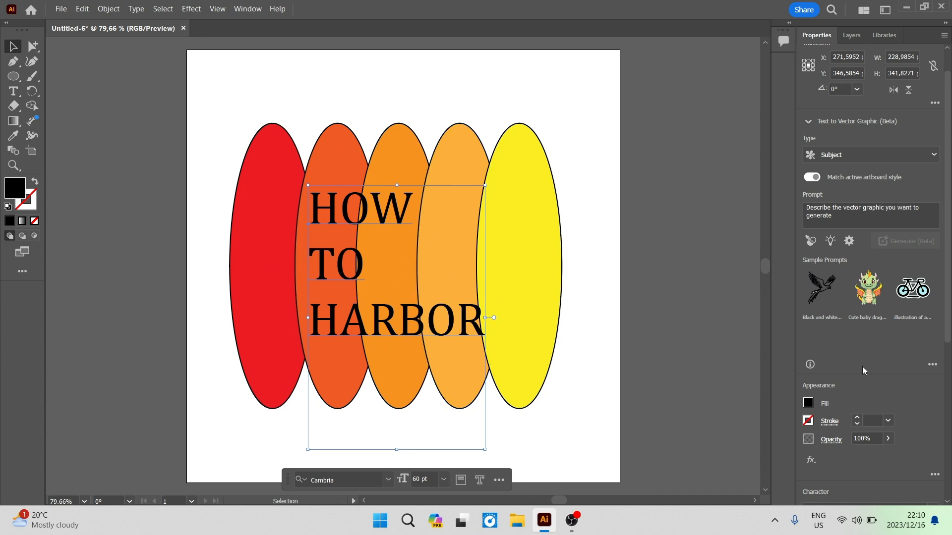
{"action": "scroll", "coordinate": [833, 288], "scroll_direction": "up", "scroll_amount": 1}
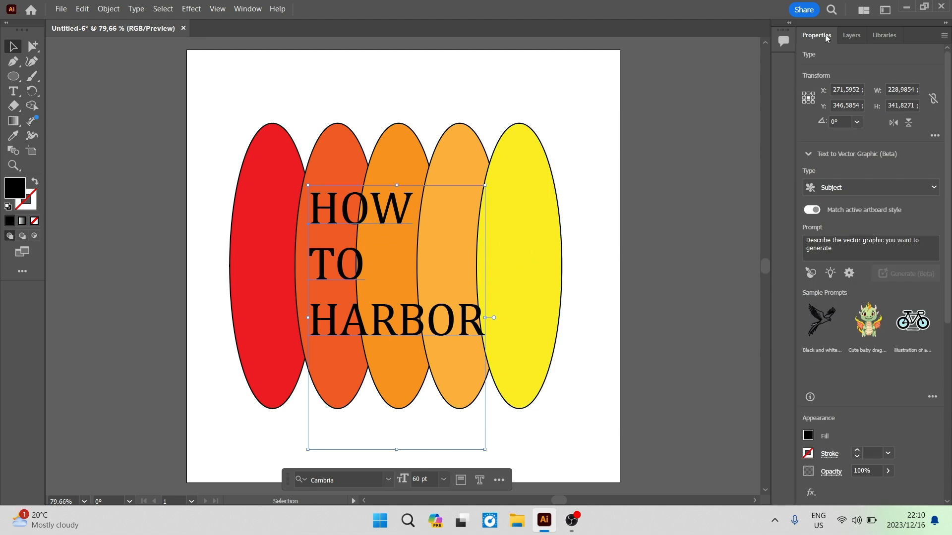
{"action": "scroll", "coordinate": [867, 250], "scroll_direction": "down", "scroll_amount": 6}
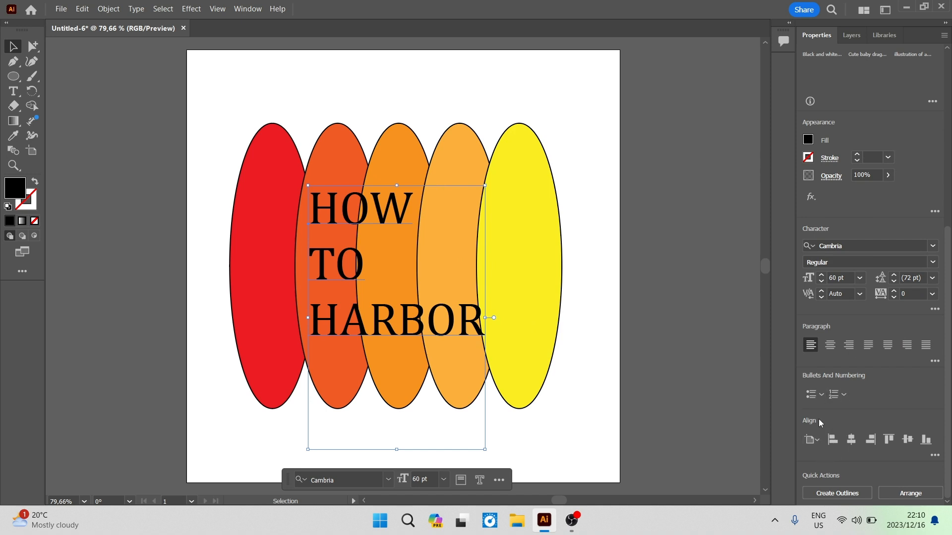
{"action": "left_click", "coordinate": [831, 343]}
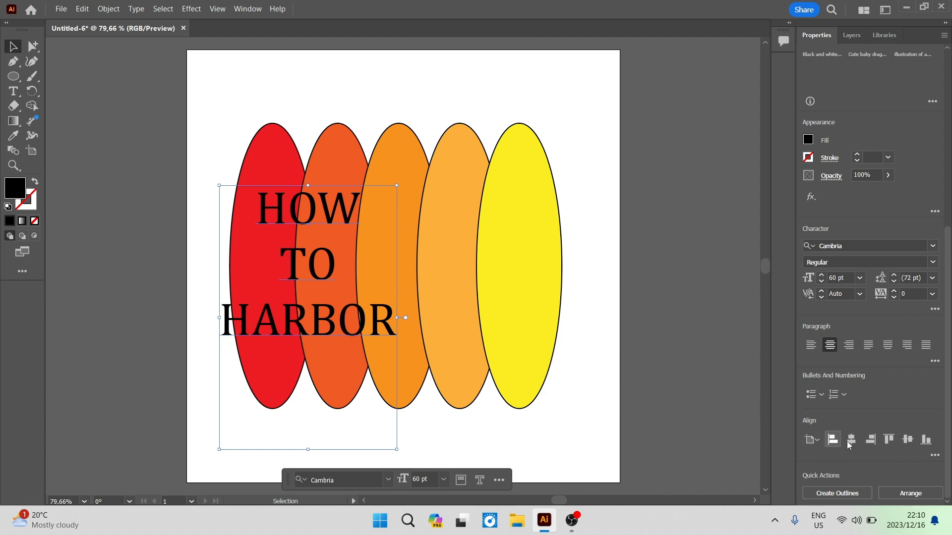
Step: Align the text block to the artboard's centre, and lower it so the words sit across the middle of the ellipses
{"action": "left_click", "coordinate": [889, 440]}
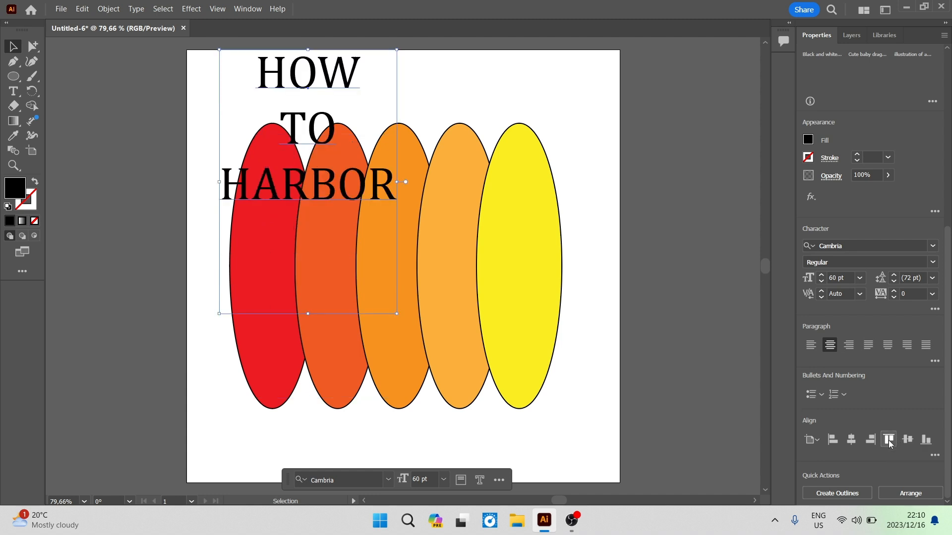
{"action": "left_click", "coordinate": [907, 440]}
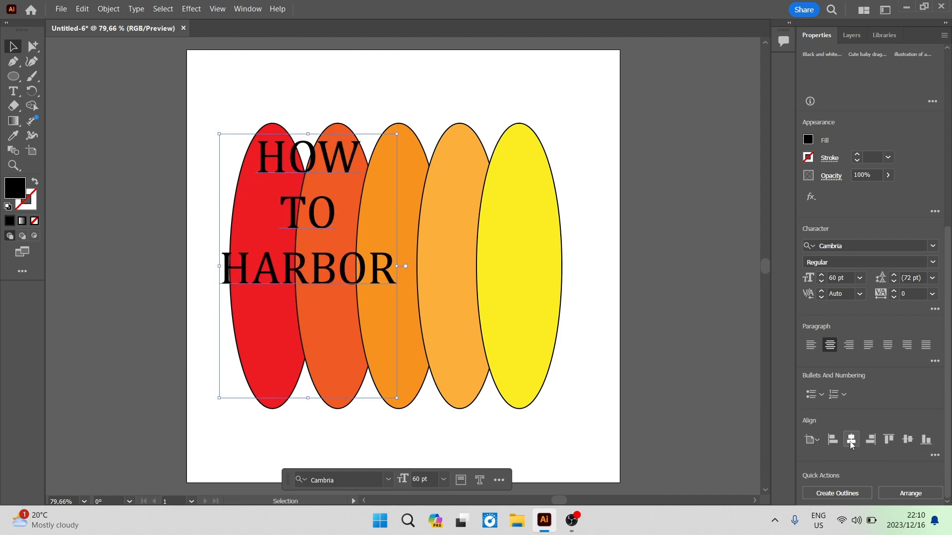
{"action": "left_click", "coordinate": [850, 441]}
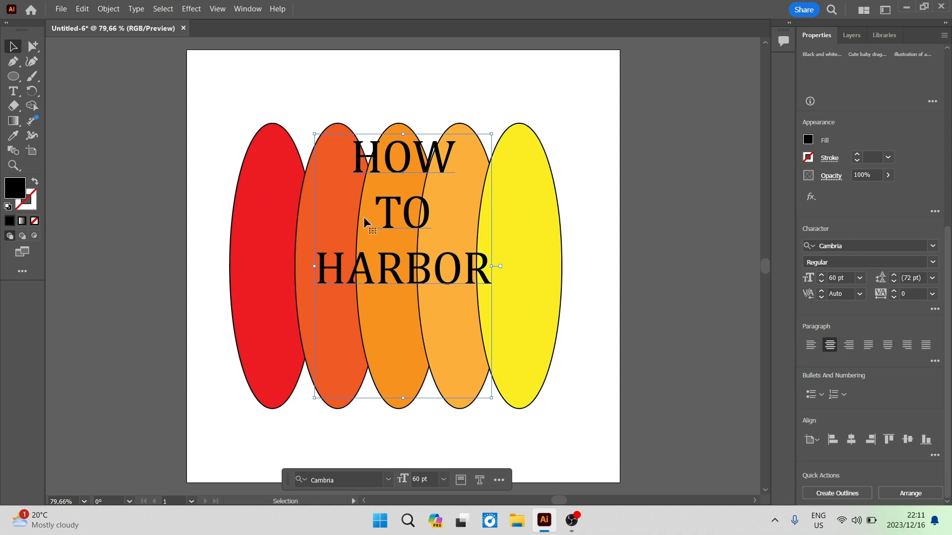
{"action": "left_click_drag", "start_coordinate": [388, 218], "coordinate": [396, 269]}
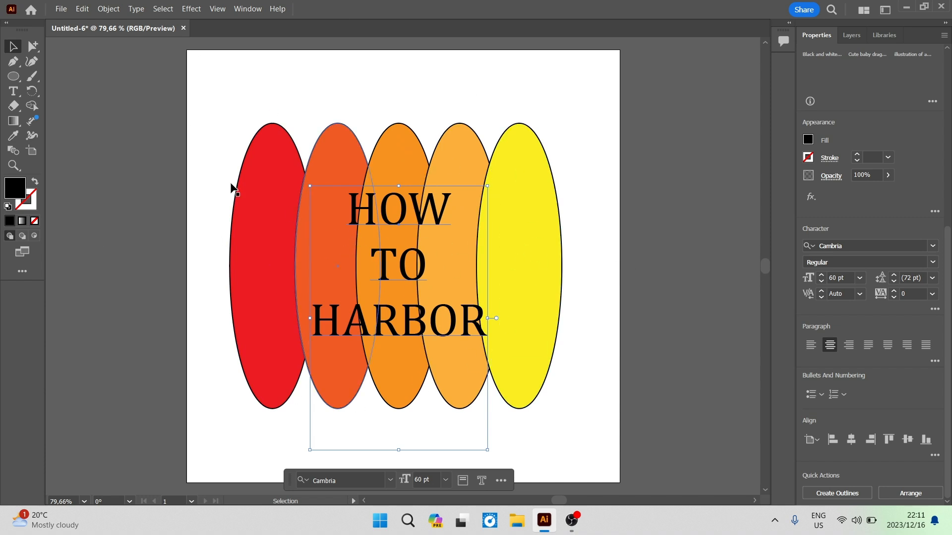
{"action": "left_click", "coordinate": [131, 58]}
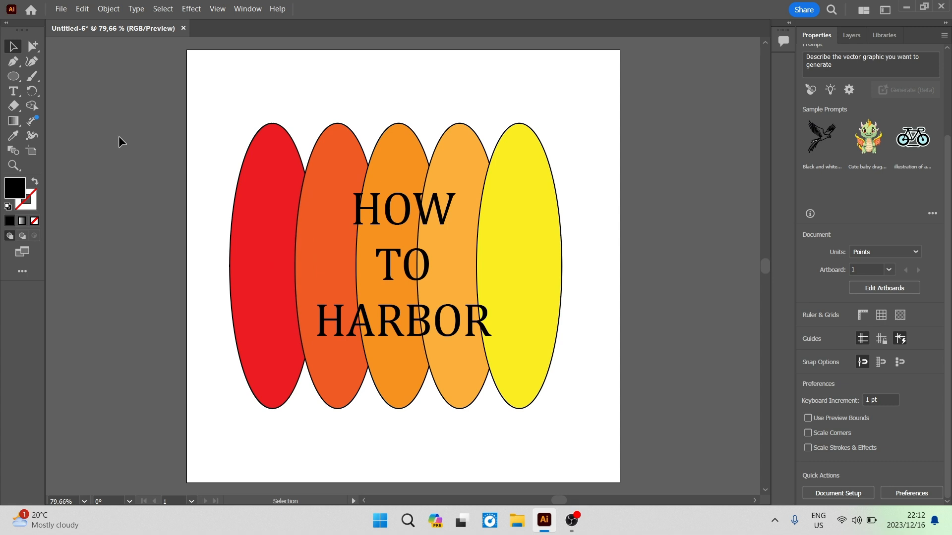
Step: Draw a black rectangle without a stroke that covers the whole artboard
{"action": "left_click", "coordinate": [15, 78]}
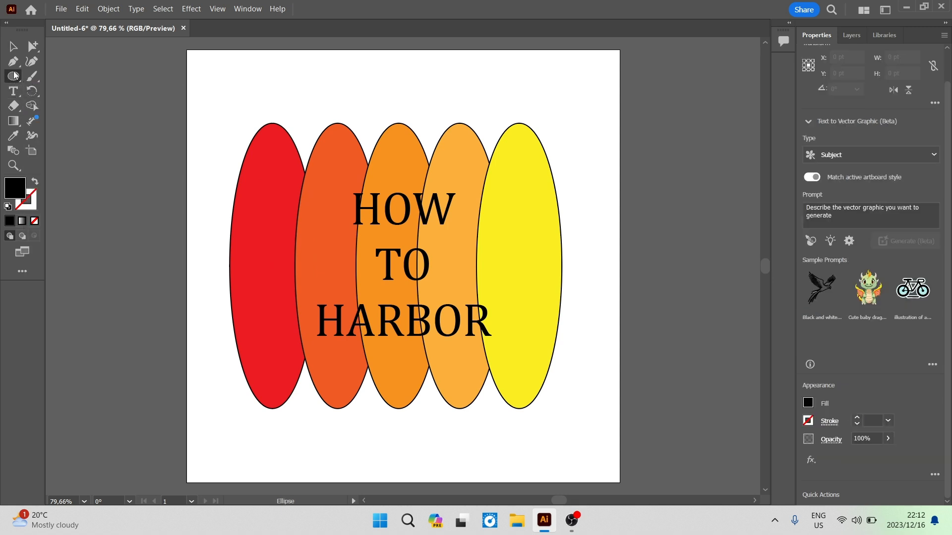
{"action": "left_click", "coordinate": [14, 76]}
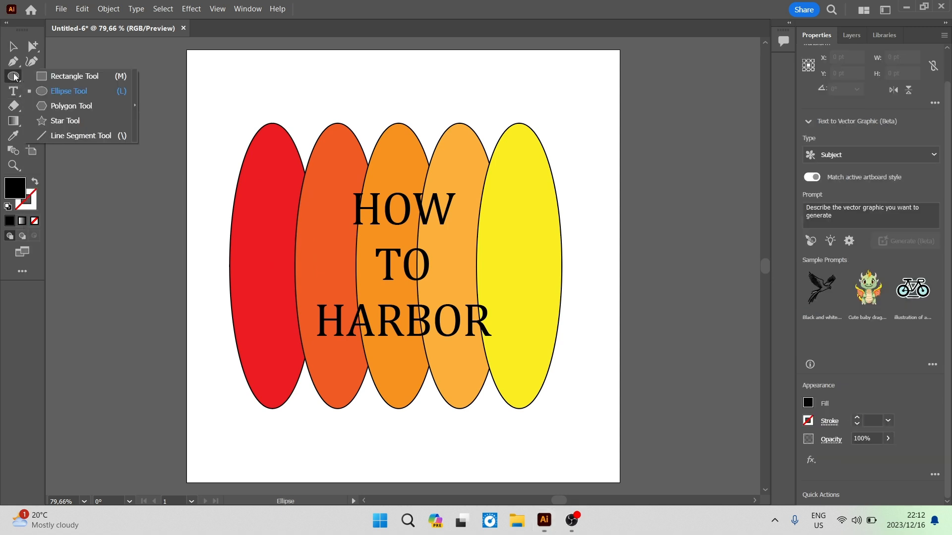
{"action": "left_click", "coordinate": [60, 77]}
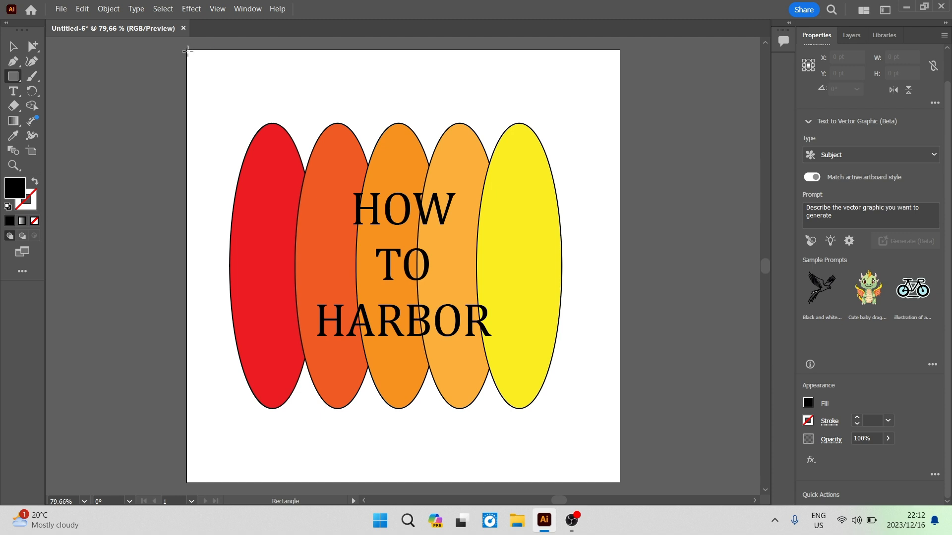
{"action": "mouse_move", "coordinate": [188, 50]}
{"action": "left_mouse_down"}
{"action": "mouse_move", "coordinate": [325, 210]}
{"action": "mouse_move", "coordinate": [435, 371]}
{"action": "mouse_move", "coordinate": [559, 421]}
{"action": "mouse_move", "coordinate": [598, 473]}
{"action": "mouse_move", "coordinate": [623, 486]}
{"action": "left_mouse_up"}
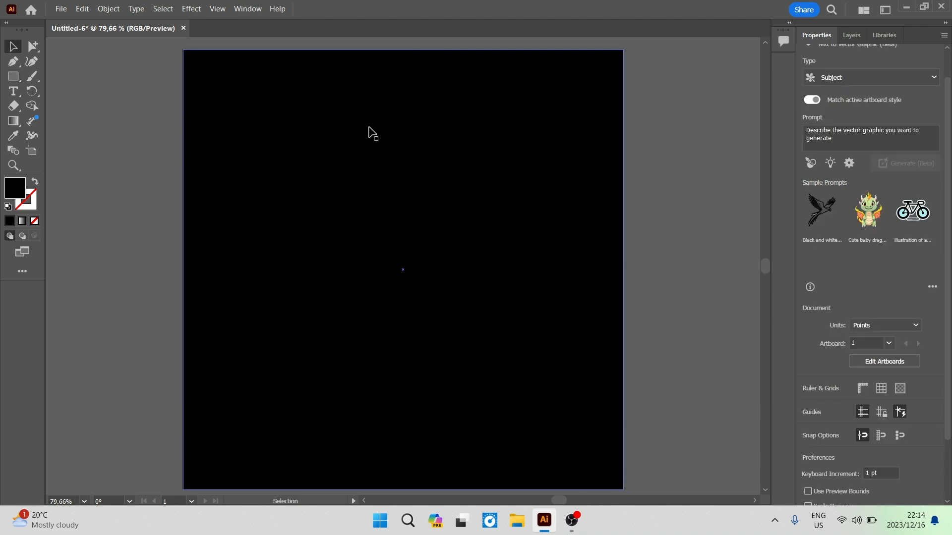
Step: Reorder the black rectangle to the bottom of Layer 1, below the text and all five ellipses
{"action": "left_click", "coordinate": [848, 35]}
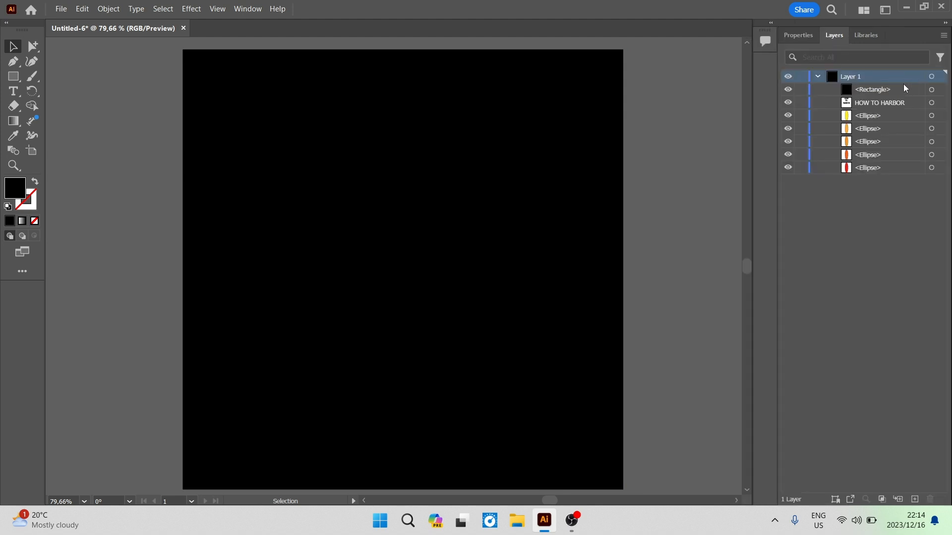
{"action": "left_click", "coordinate": [871, 92]}
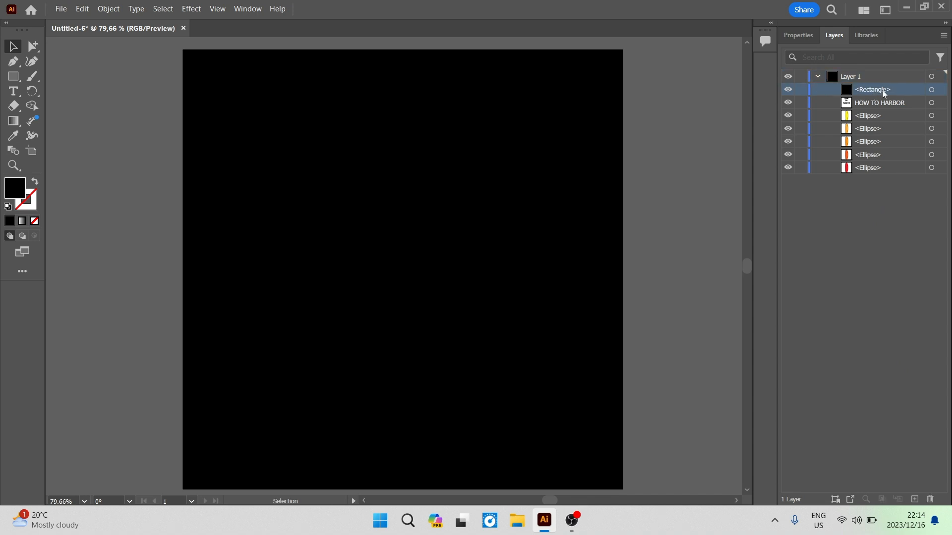
{"action": "left_click_drag", "start_coordinate": [883, 91], "coordinate": [888, 172]}
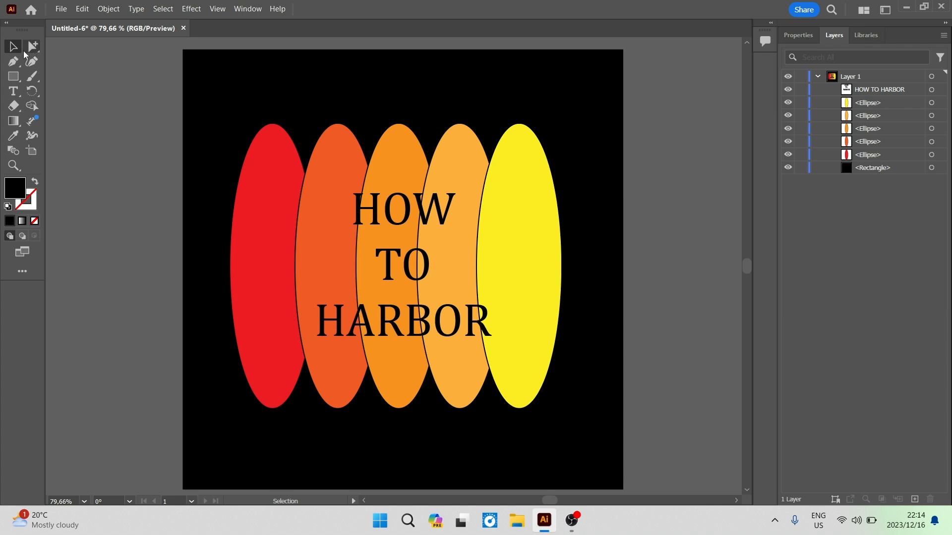
Step: Enlarge the HOW TO HARBOR text to 72 pt and move it up slightly over the ellipses
{"action": "left_click", "coordinate": [394, 207]}
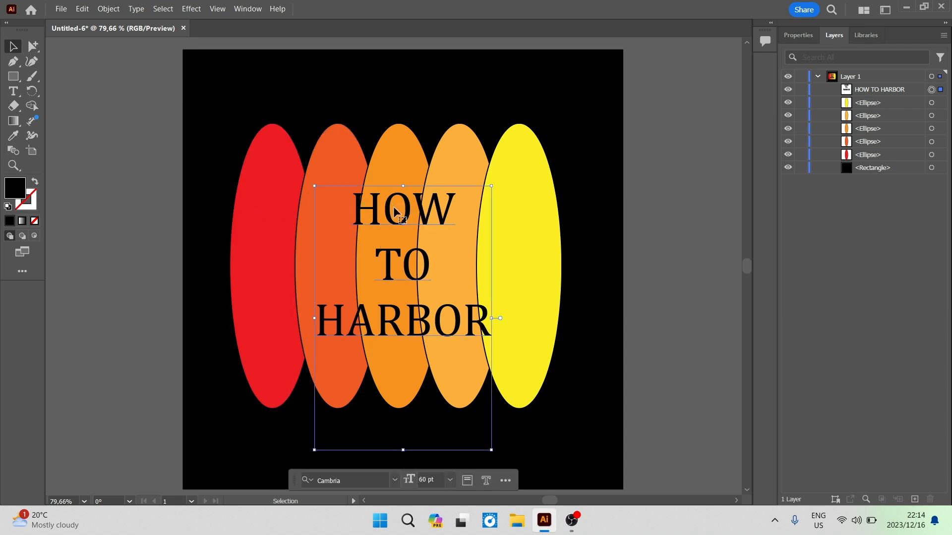
{"action": "left_click", "coordinate": [798, 36]}
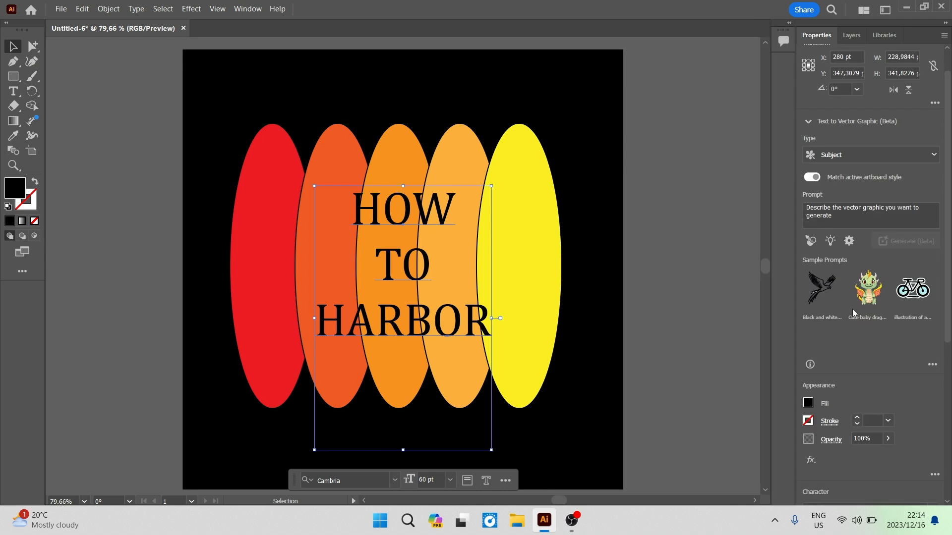
{"action": "scroll", "coordinate": [873, 89], "scroll_direction": "up", "scroll_amount": 1}
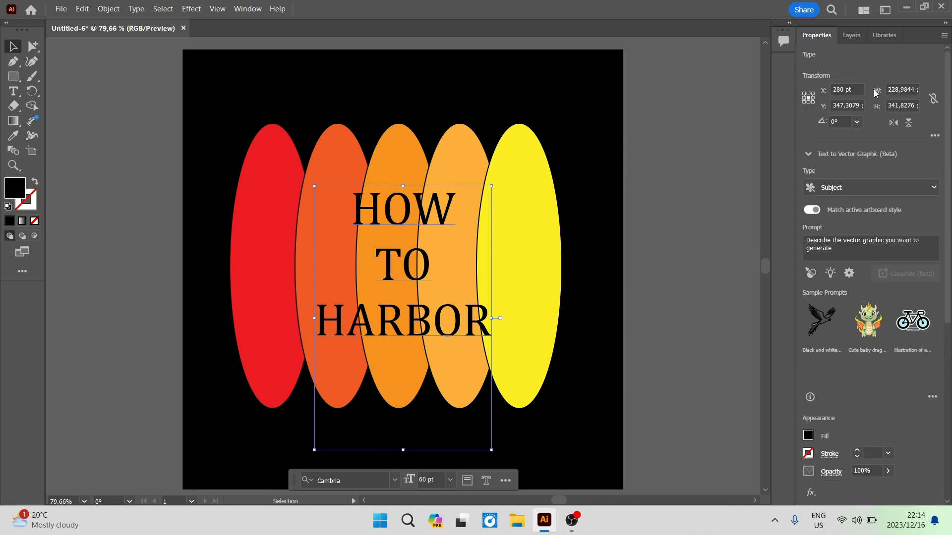
{"action": "scroll", "coordinate": [882, 213], "scroll_direction": "down", "scroll_amount": 6}
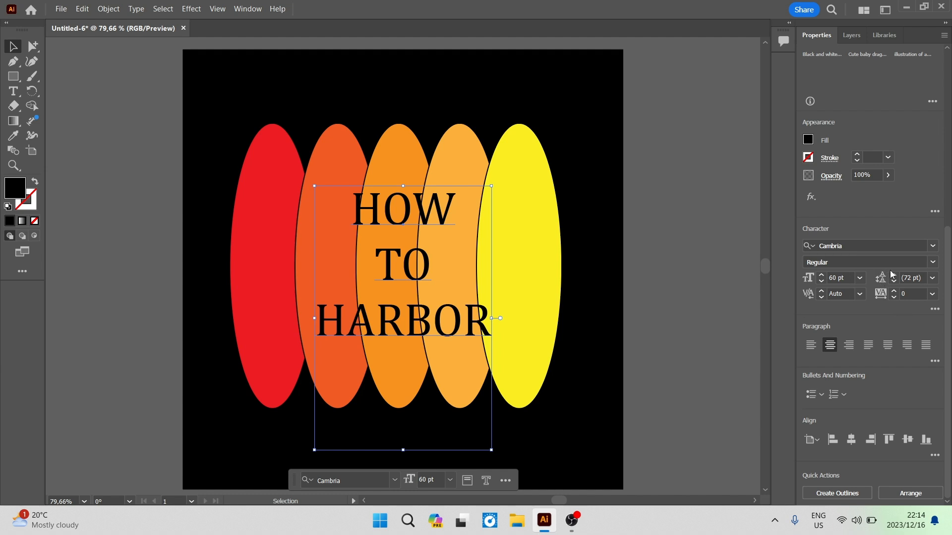
{"action": "left_click", "coordinate": [860, 278]}
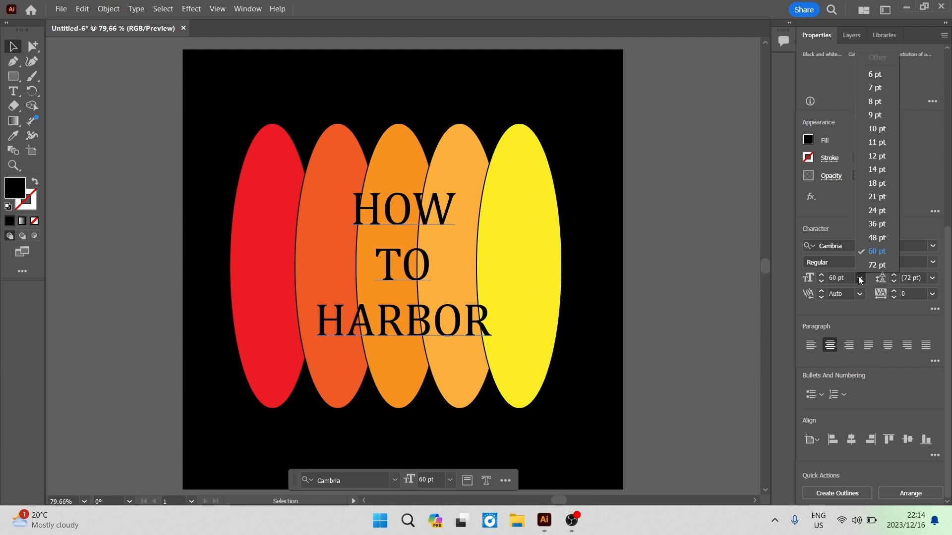
{"action": "left_click", "coordinate": [866, 264]}
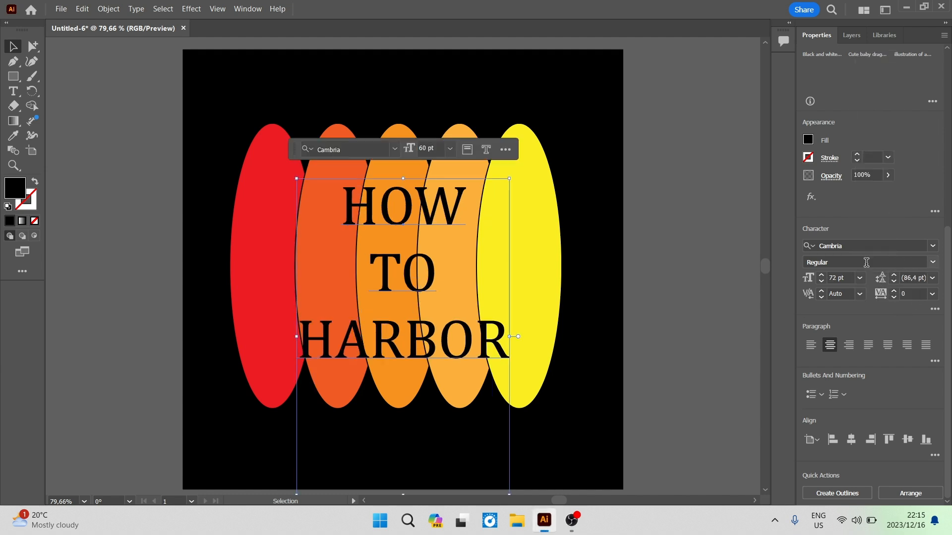
{"action": "mouse_move", "coordinate": [386, 312]}
{"action": "left_mouse_down"}
{"action": "mouse_move", "coordinate": [394, 296]}
{"action": "mouse_move", "coordinate": [386, 304]}
{"action": "left_mouse_up"}
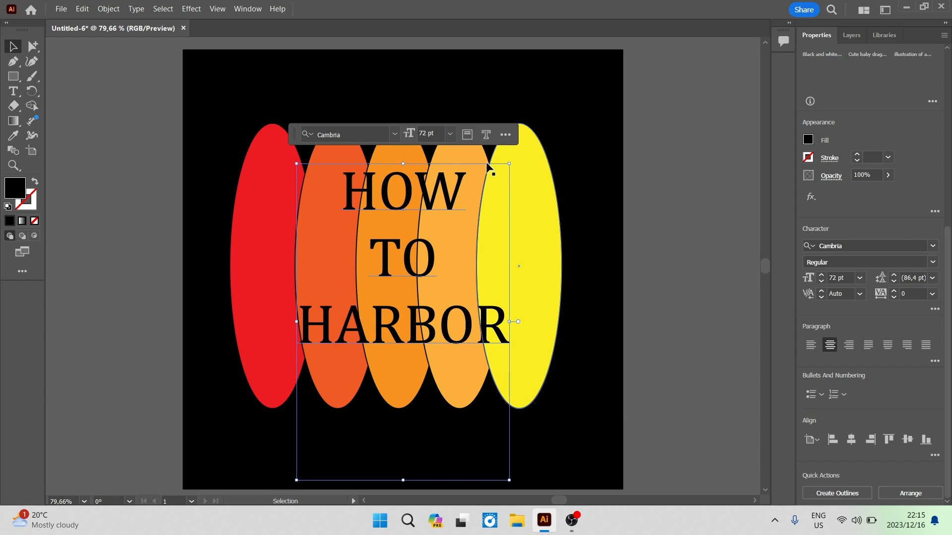
Step: Convert the HOW TO HARBOR text to outlines and deselect it
{"action": "left_click", "coordinate": [506, 138]}
{"action": "left_click", "coordinate": [506, 138]}
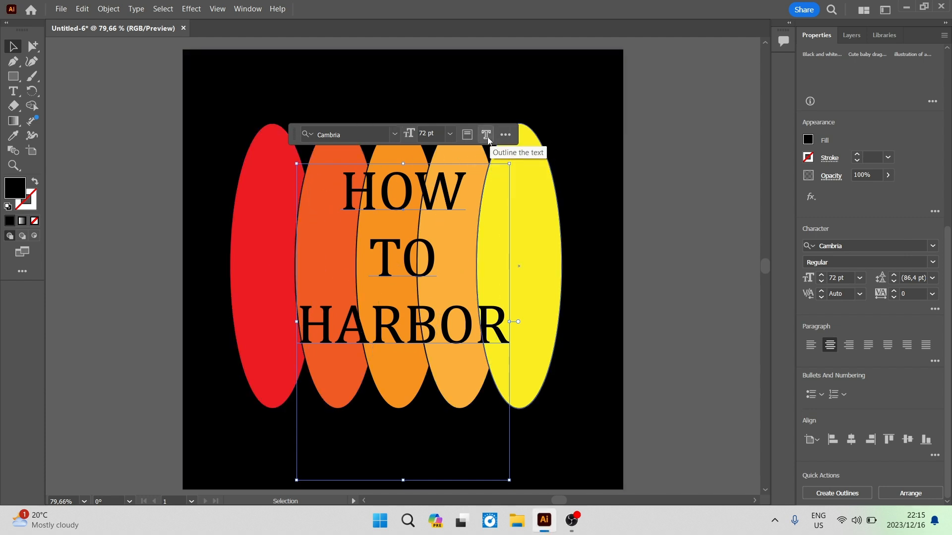
{"action": "left_click", "coordinate": [487, 136]}
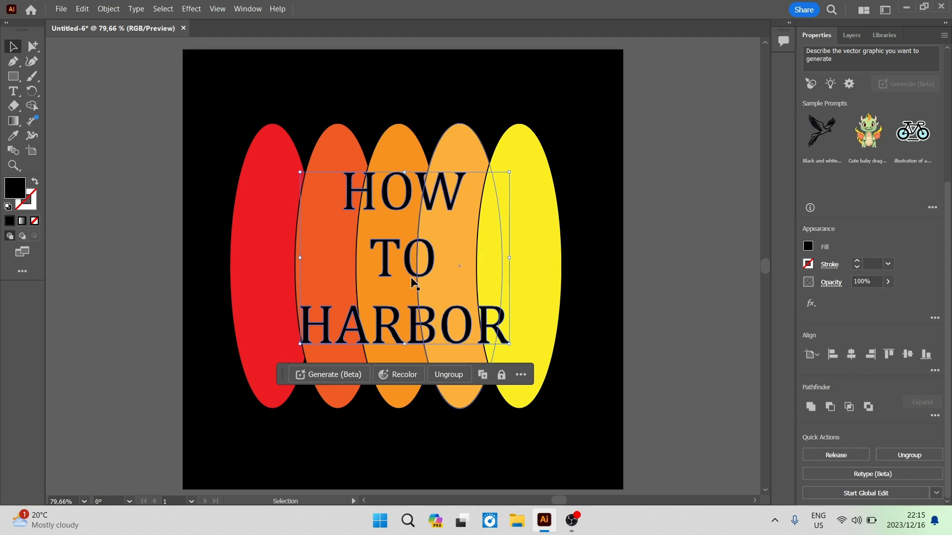
{"action": "left_click", "coordinate": [724, 283]}
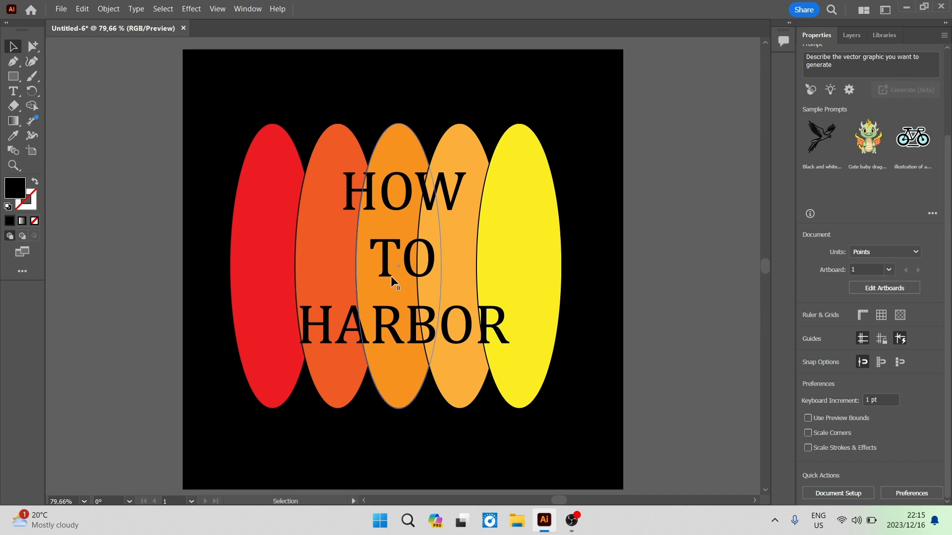
{"action": "left_click", "coordinate": [389, 261]}
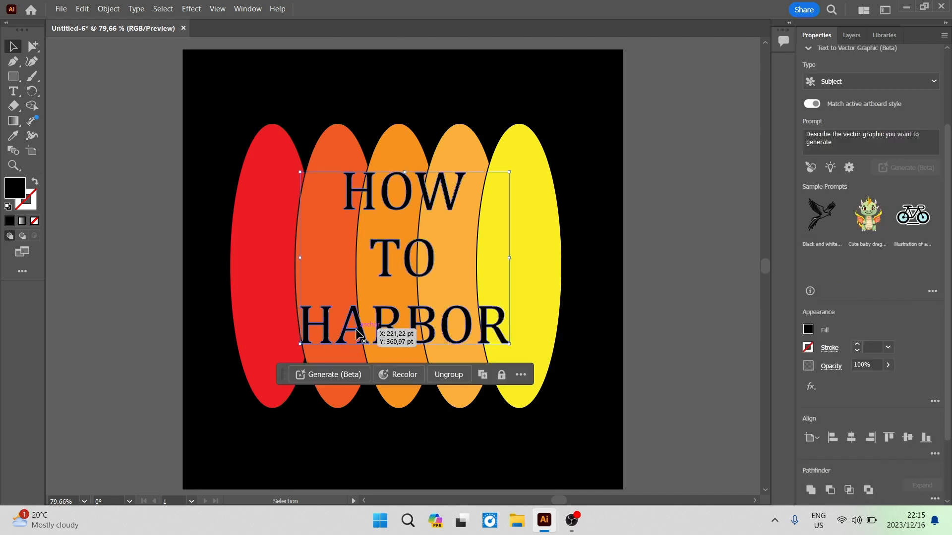
{"action": "left_click", "coordinate": [669, 273]}
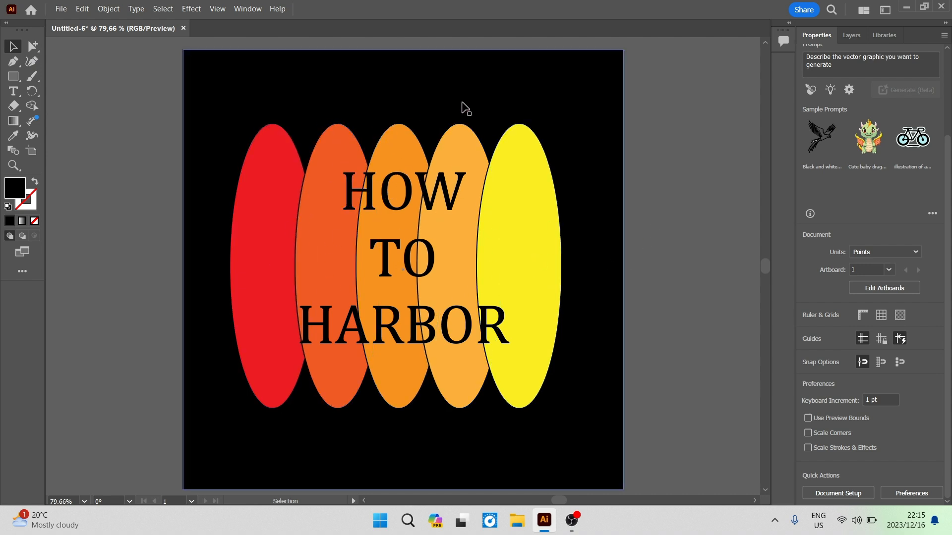
Step: Save the design on the computer in Downloads as Untitled-6, in Adobe Illustrator (*.AI) format with the Illustrator 2020 version
{"action": "left_click", "coordinate": [60, 10]}
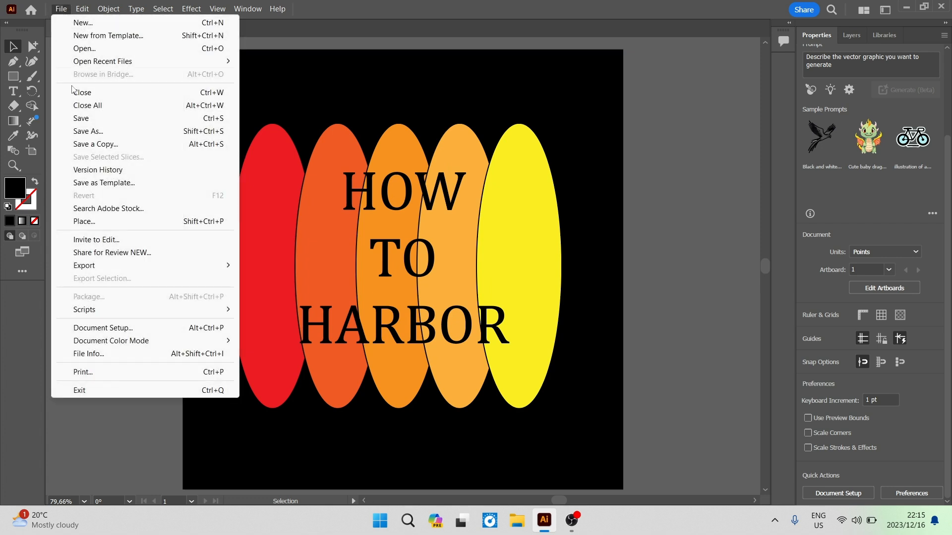
{"action": "left_click", "coordinate": [108, 133]}
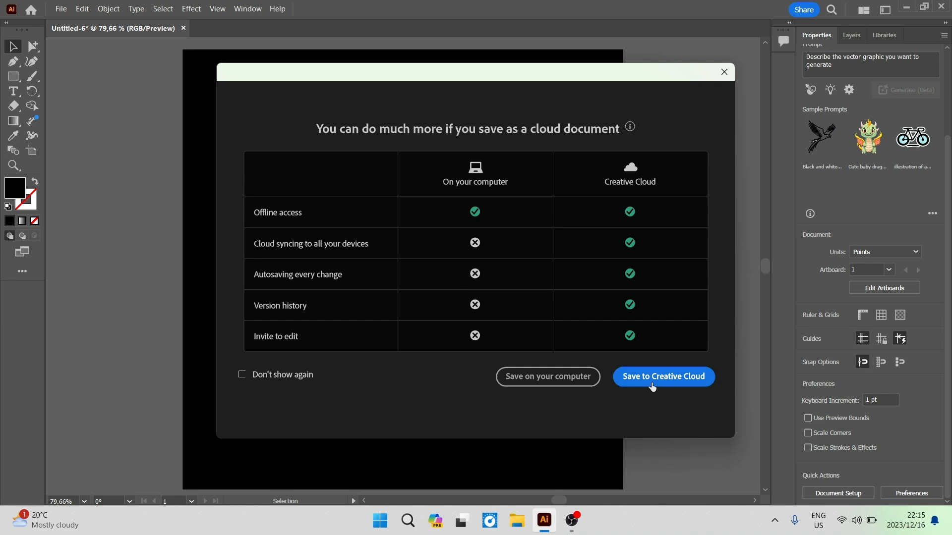
{"action": "left_click", "coordinate": [541, 381]}
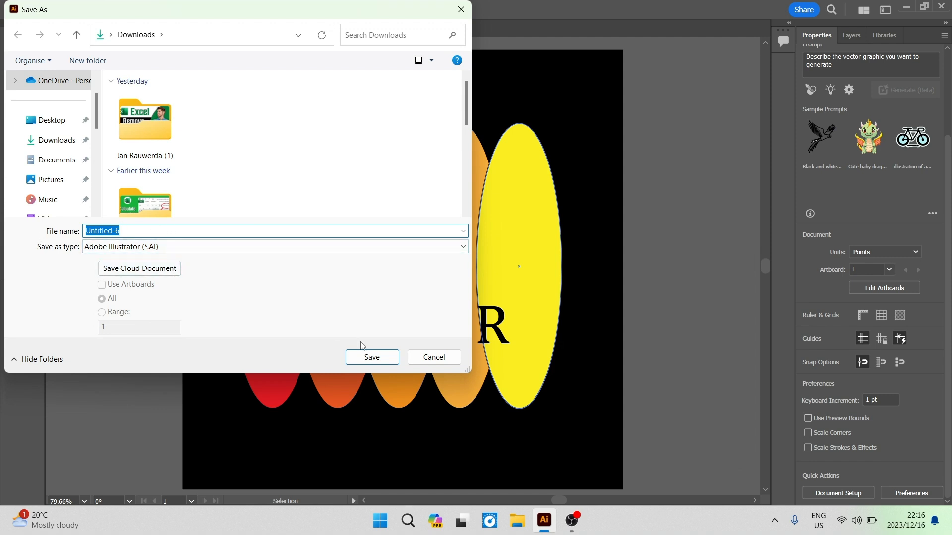
{"action": "left_click", "coordinate": [372, 357]}
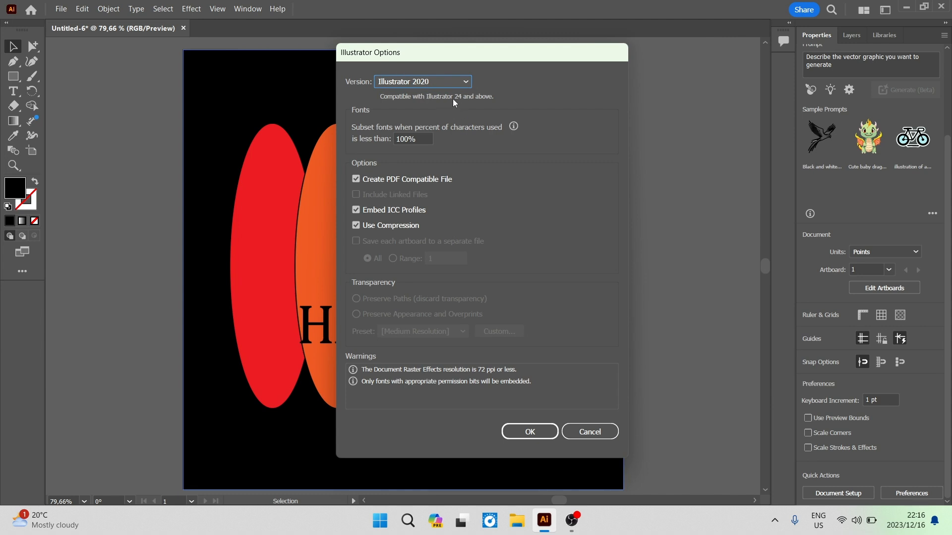
{"action": "left_click", "coordinate": [460, 84]}
{"action": "left_click", "coordinate": [529, 86]}
{"action": "left_click", "coordinate": [530, 432]}
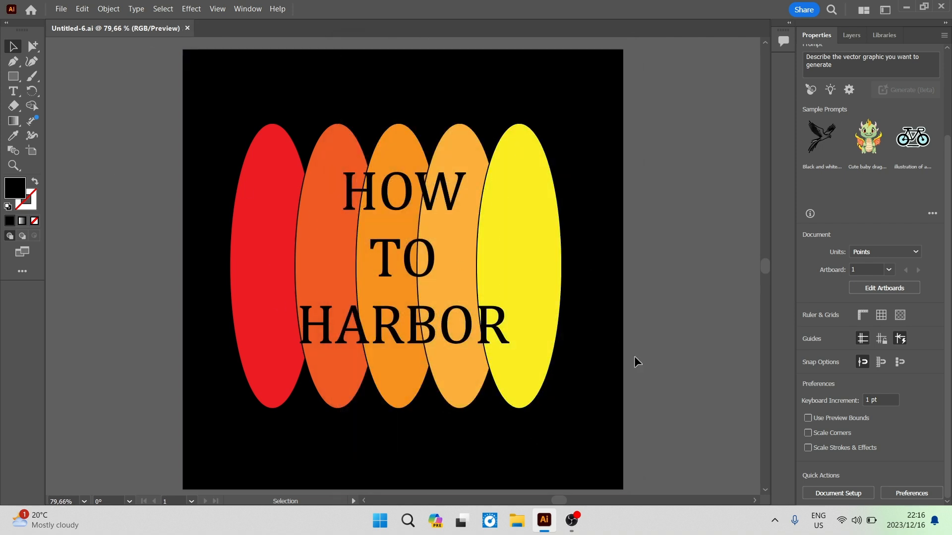
{"action": "key", "text": "ctrl+shift+s"}
{"action": "left_click", "coordinate": [695, 418]}
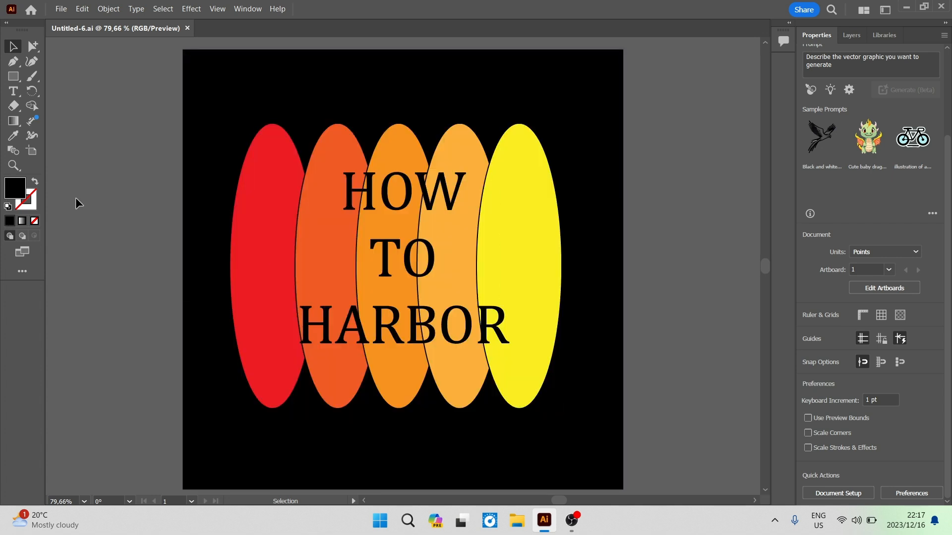